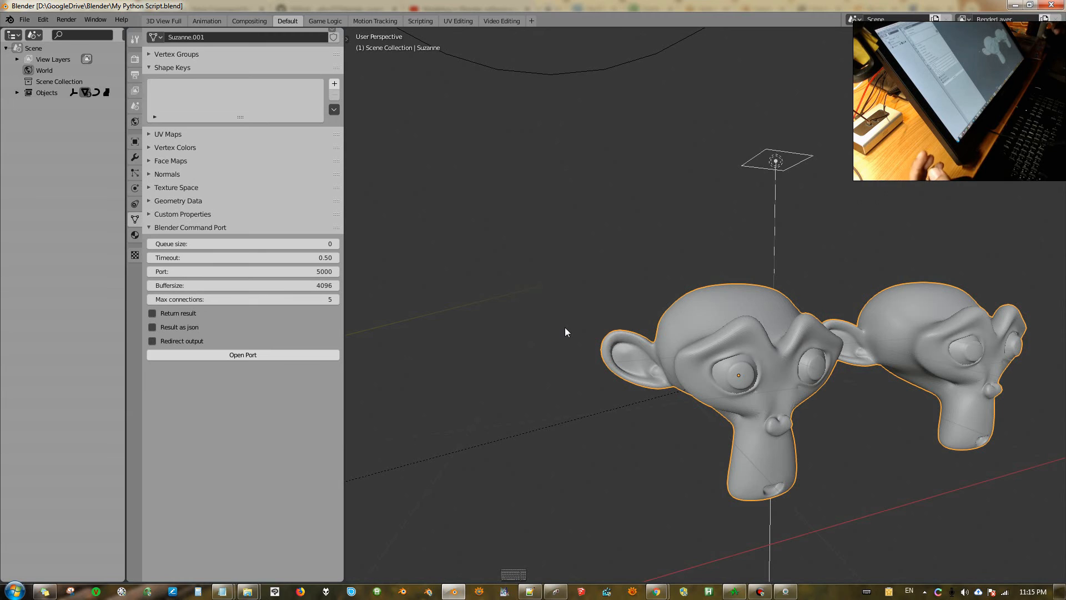
# Dock the Blender window to the left half of the screen and widen it up to the Vocola Log window.
pyautogui.press('super+e')
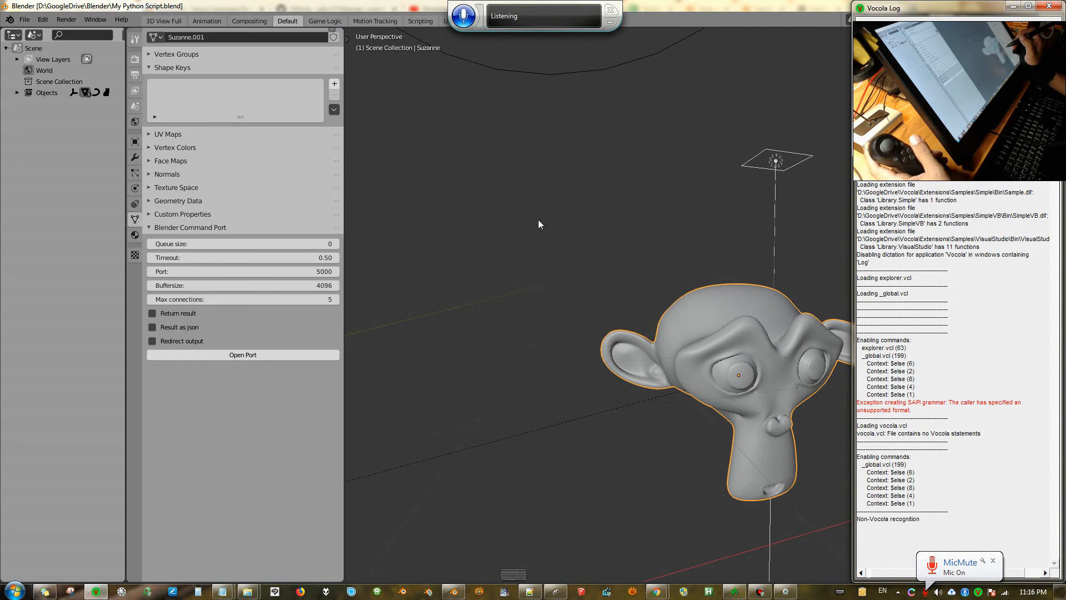
pyautogui.click(675, 20)
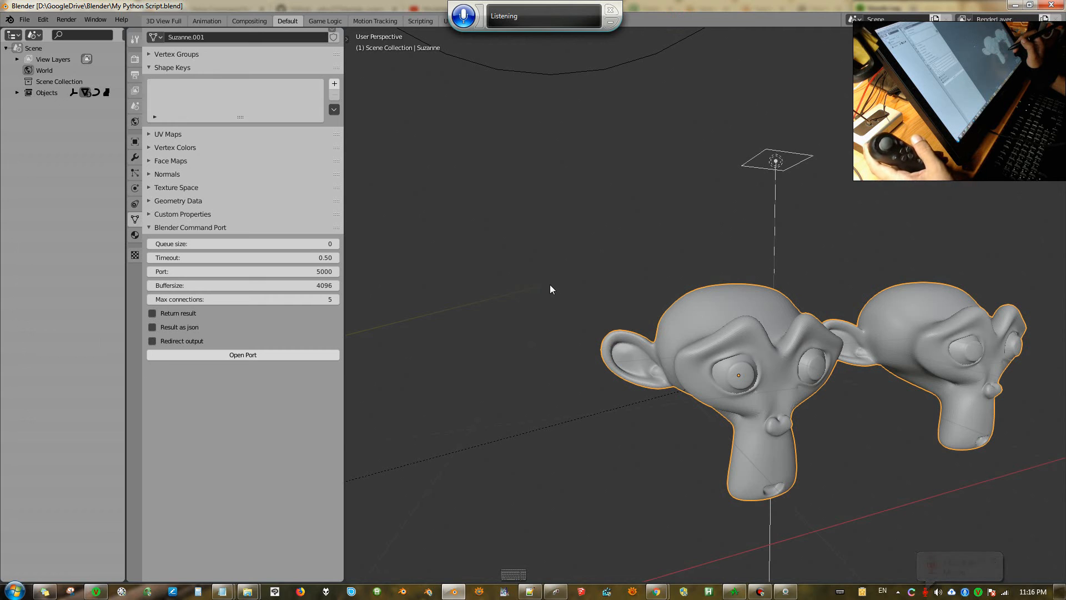
pyautogui.press('super+Left')
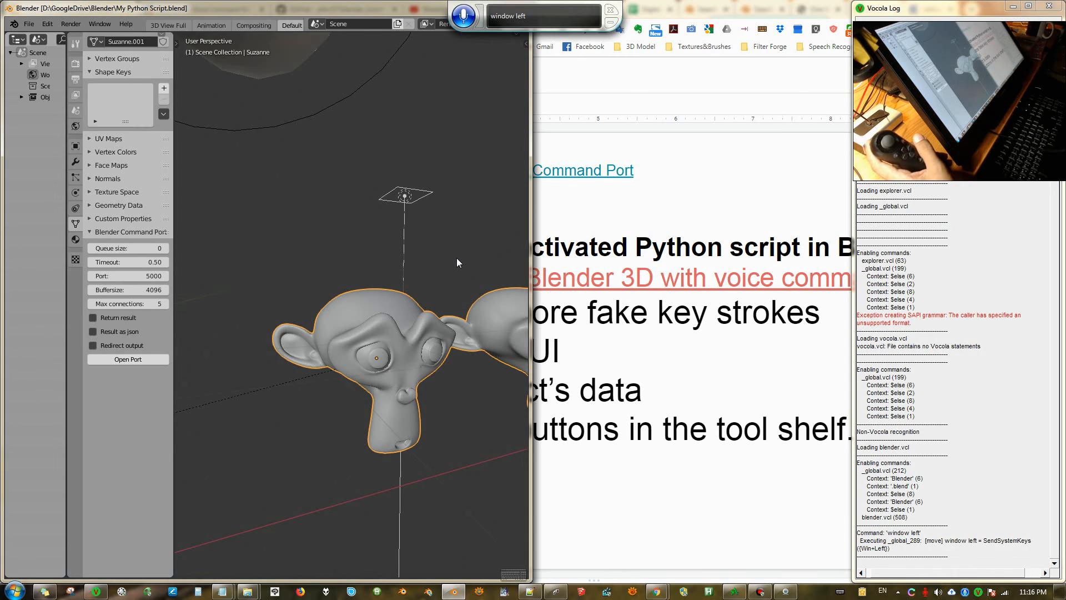
pyautogui.moveTo(532, 291); pyautogui.dragTo(851, 292)
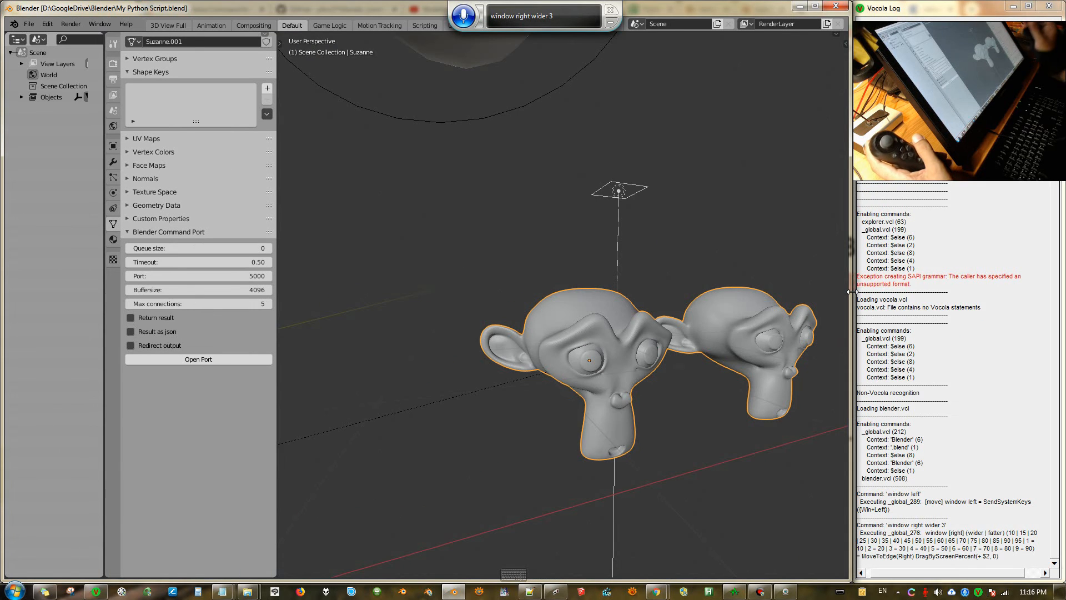
# Open the Blender command port on port 5000.
pyautogui.scroll(-4, 483, 213)
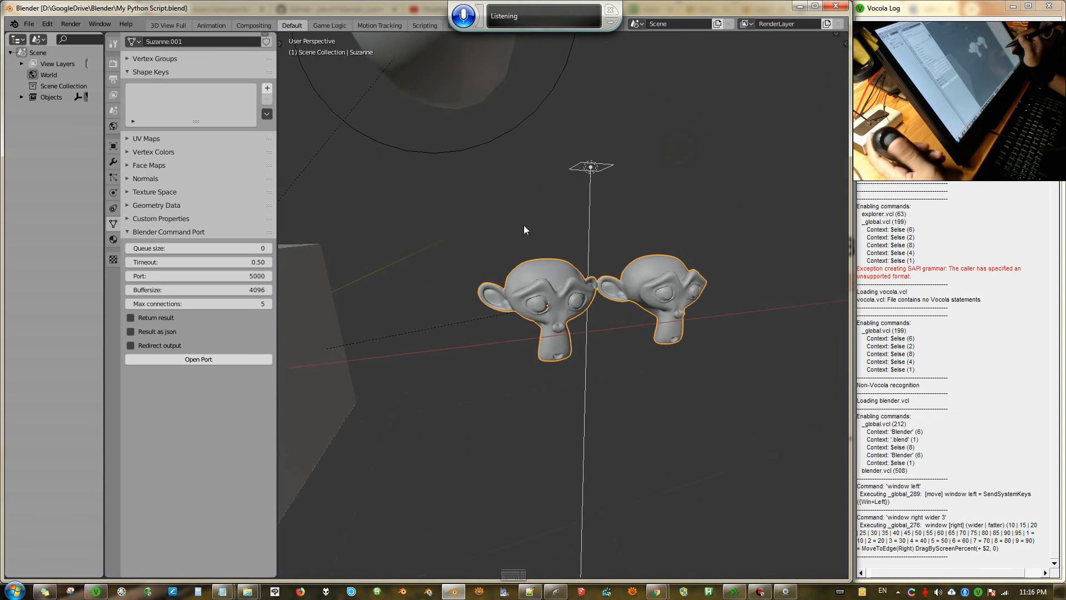
pyautogui.moveTo(532, 229); pyautogui.dragTo(524, 249, button='middle')
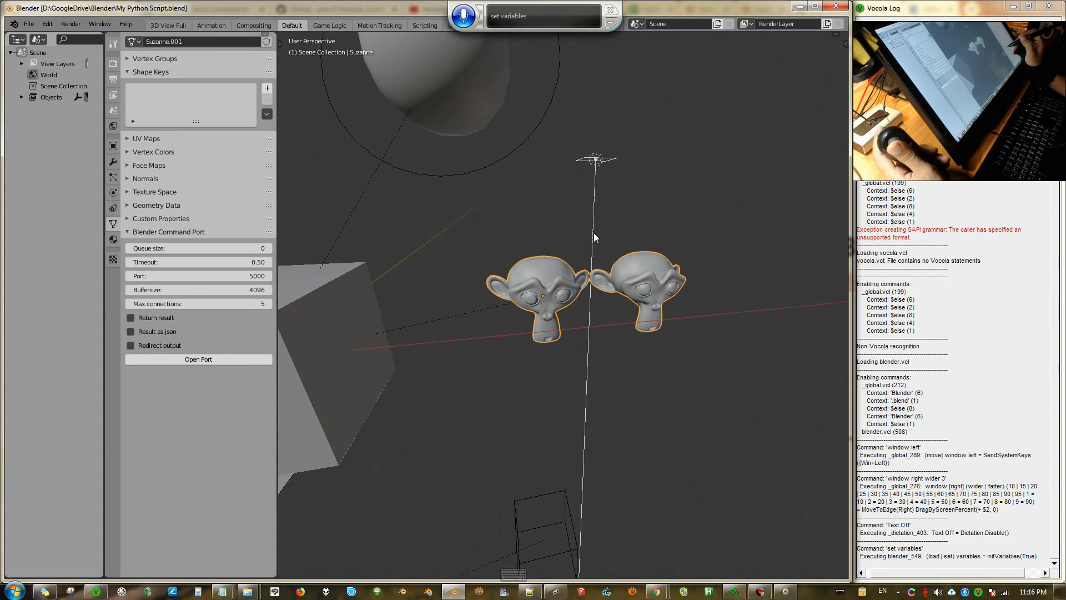
pyautogui.moveTo(594, 232)
pyautogui.mouseDown(button='middle')
pyautogui.moveTo(612, 229)
pyautogui.moveTo(603, 251)
pyautogui.mouseUp(button='middle')
pyautogui.scroll(-3, 603, 251)
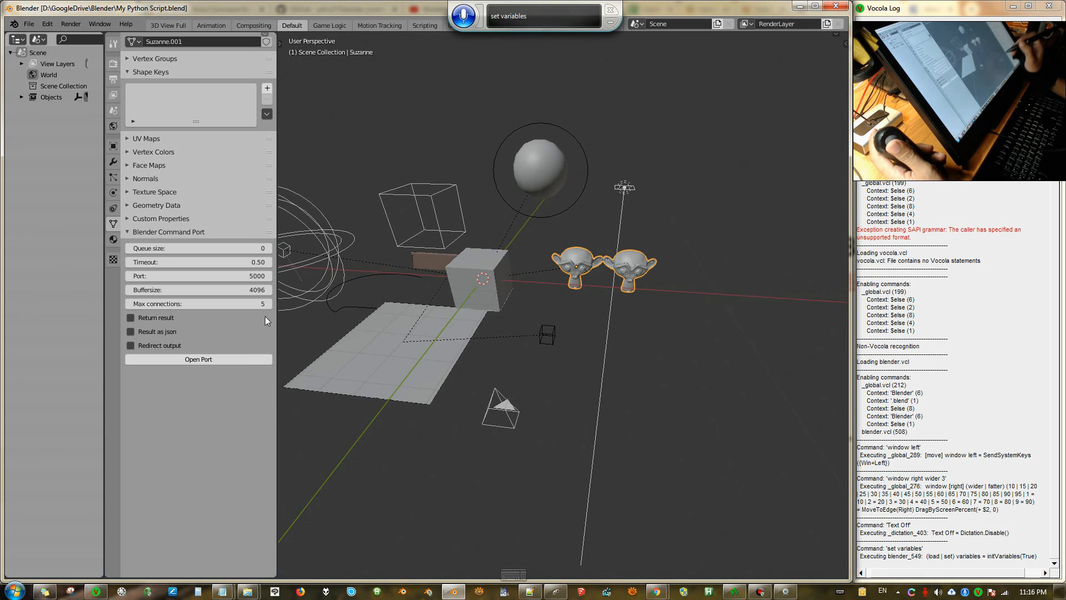
pyautogui.click(198, 358)
# Split the 3D viewport horizontally into two halves and divide the upper half vertically into two viewports.
pyautogui.scroll(-4, 607, 258)
pyautogui.moveTo(608, 258)
pyautogui.mouseDown(button='middle')
pyautogui.moveTo(596, 250)
pyautogui.moveTo(600, 265)
pyautogui.moveTo(621, 265)
pyautogui.moveTo(594, 271)
pyautogui.mouseUp(button='middle')
pyautogui.scroll(2, 604, 252)
pyautogui.scroll(2, 597, 252)
pyautogui.scroll(-3, 599, 261)
pyautogui.scroll(2, 592, 272)
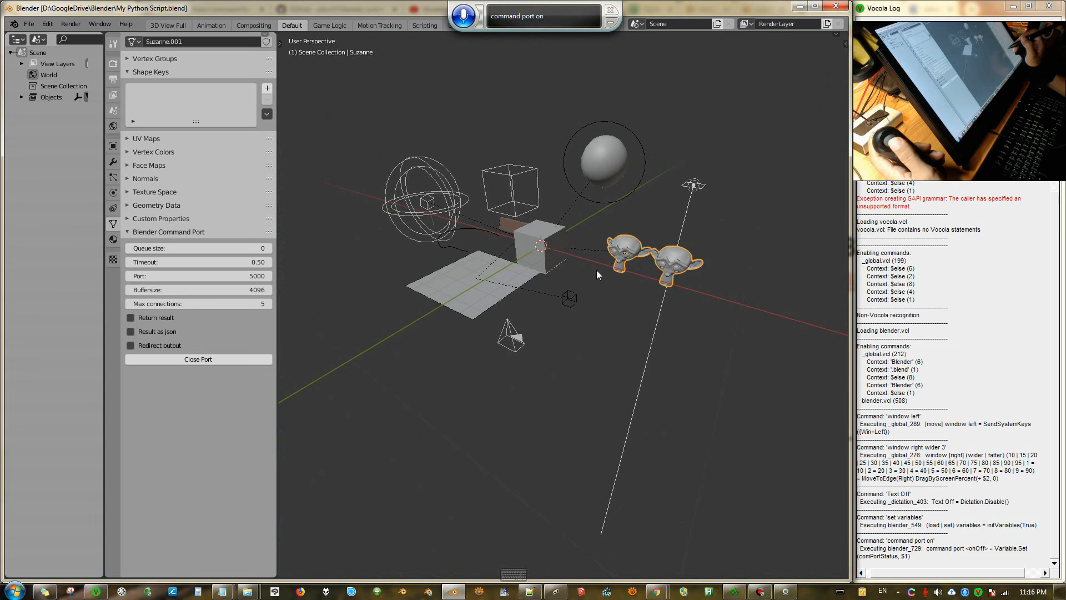
pyautogui.scroll(3, 588, 250)
pyautogui.scroll(-1, 582, 277)
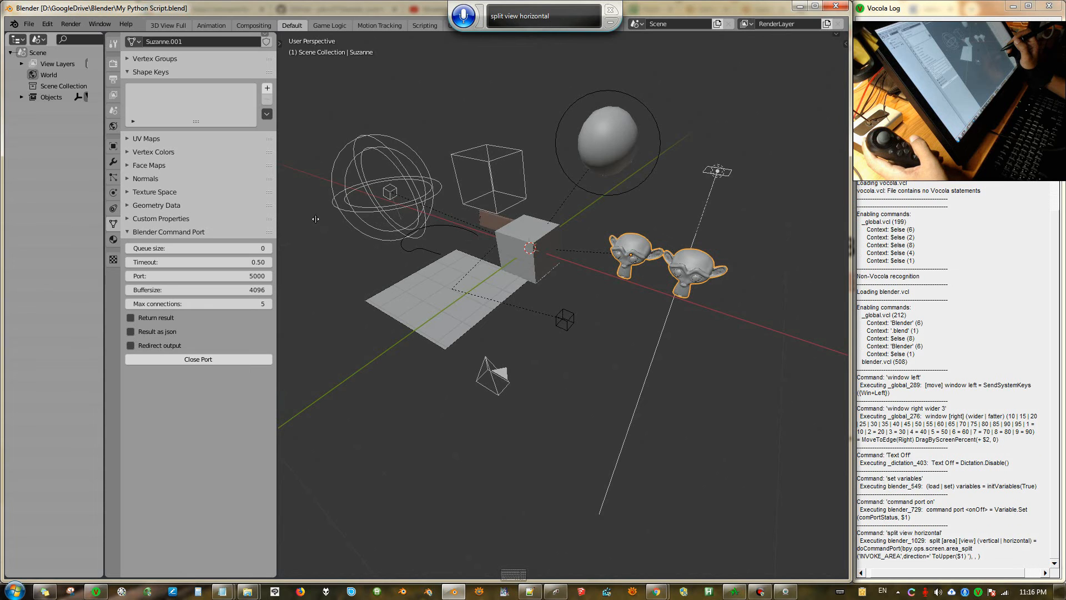
pyautogui.click(514, 303)
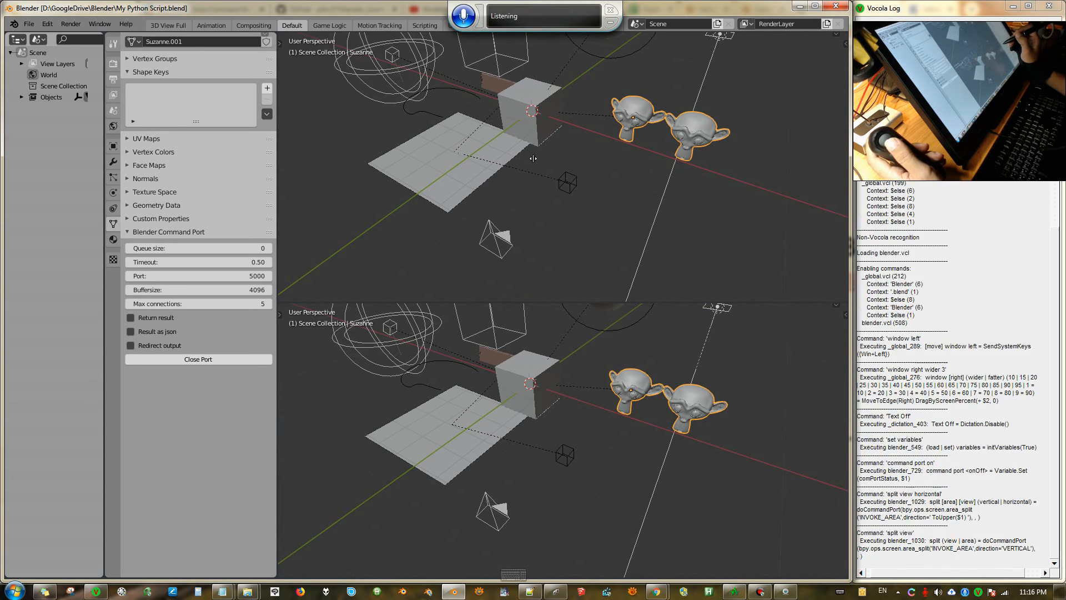
pyautogui.click(564, 158)
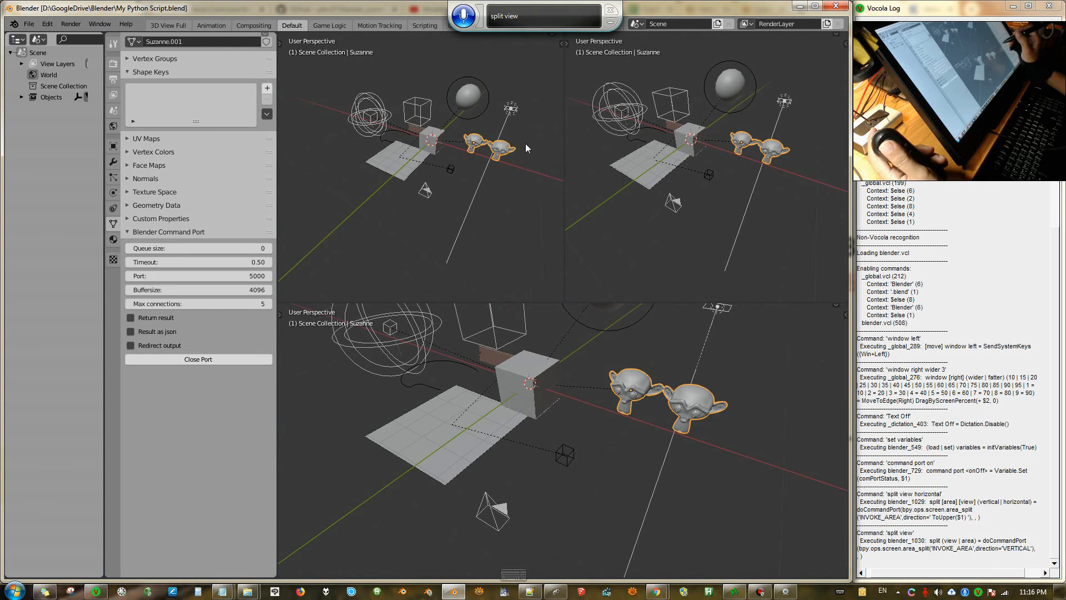
# Split the lower 3D viewport horizontally and divide its bottom part vertically into two areas.
pyautogui.moveTo(531, 195); pyautogui.dragTo(534, 261, button='middle')
pyautogui.moveTo(504, 367); pyautogui.dragTo(492, 391, button='middle')
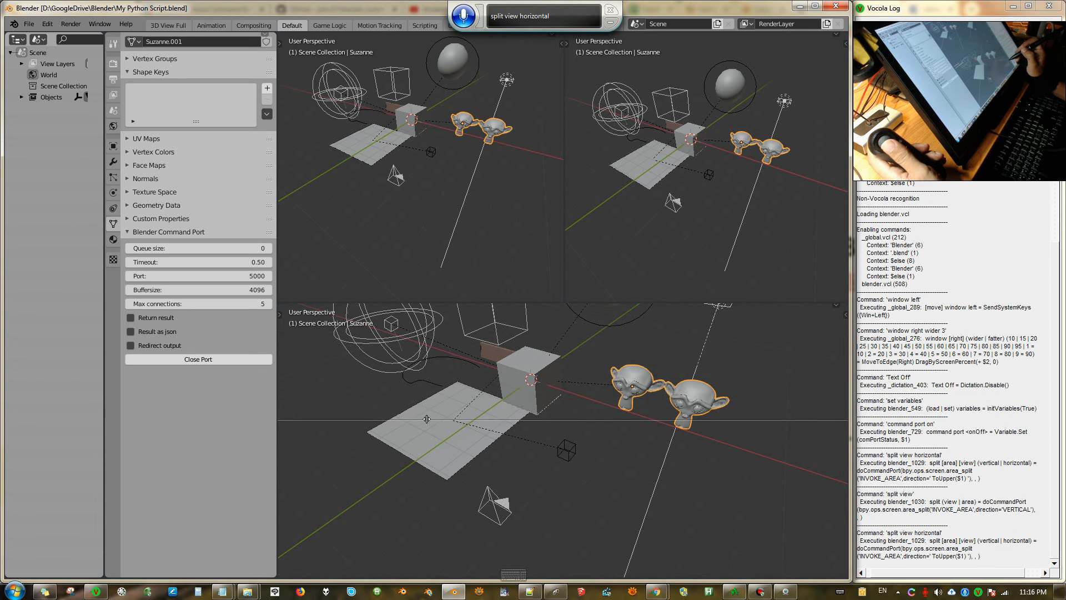
pyautogui.click(440, 399)
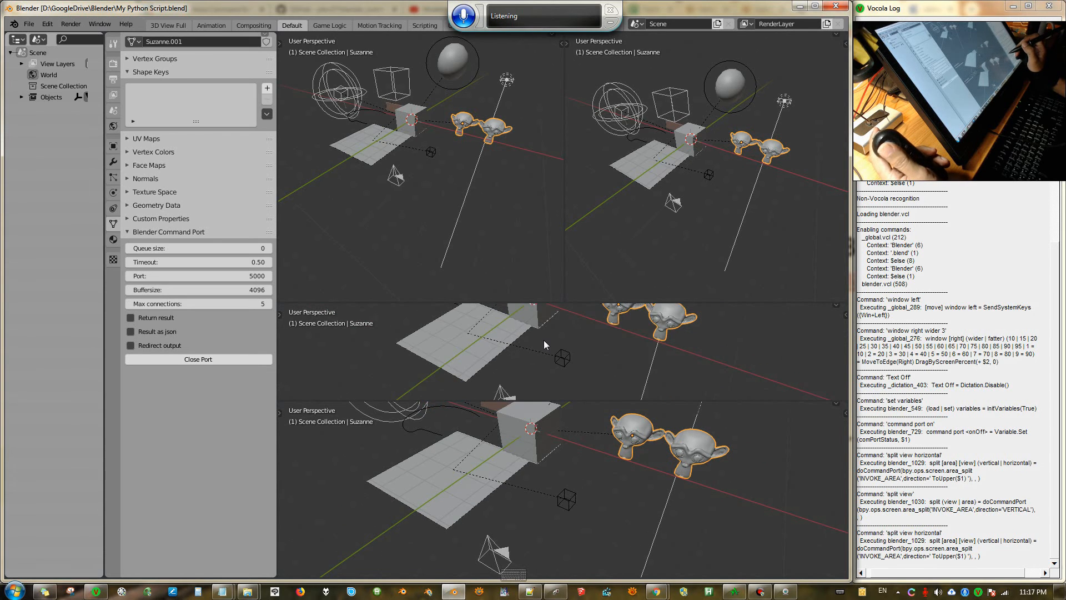
pyautogui.scroll(3, 547, 343)
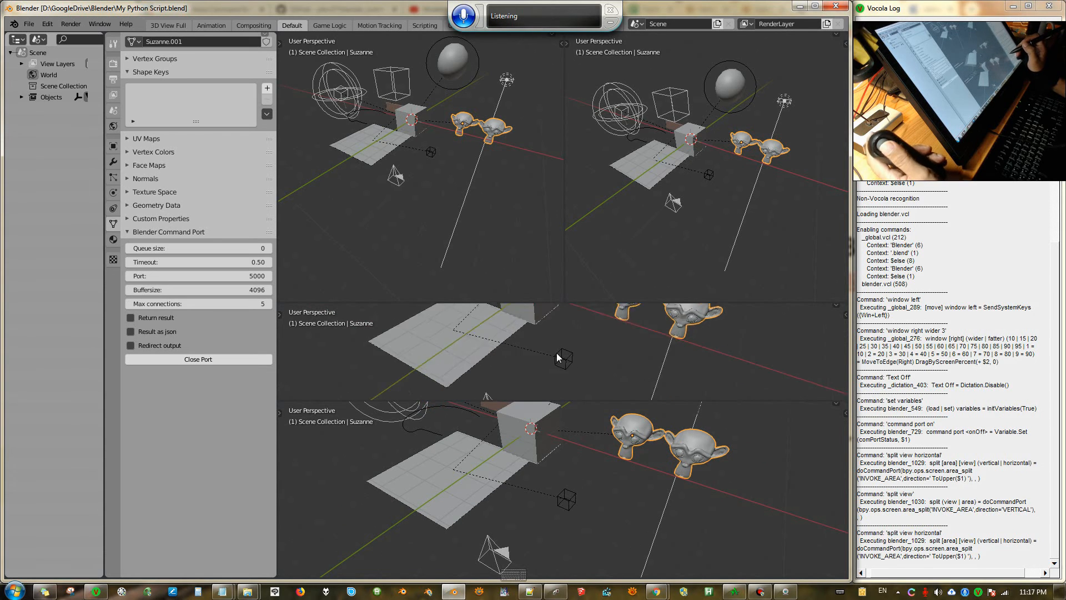
pyautogui.click(560, 466)
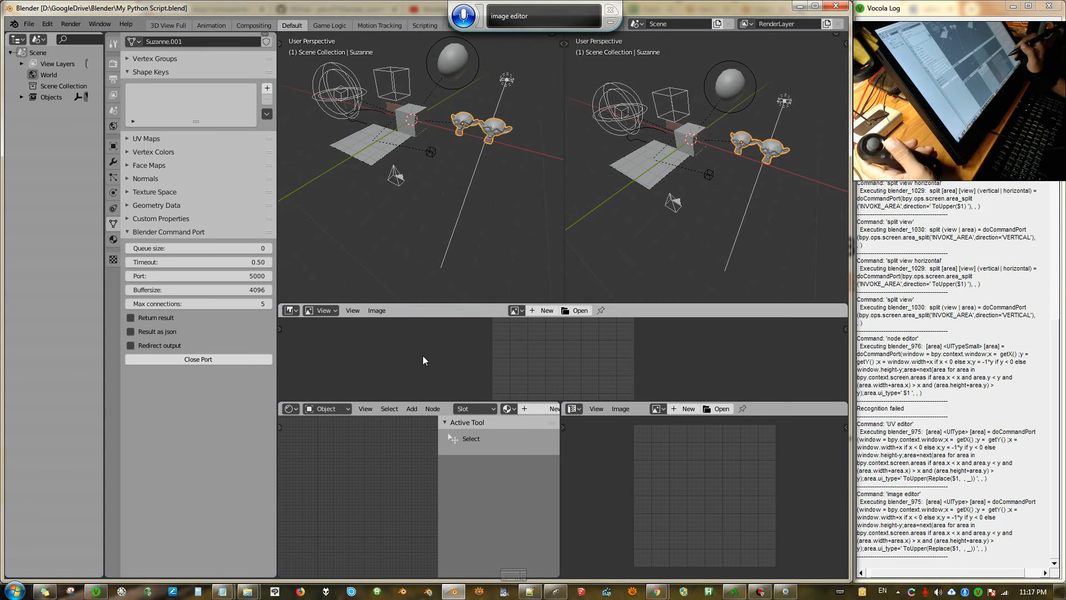
# Split the middle image editor into a text editor and a Python console, and merge the UV editor's area into the node editor.
pyautogui.click(510, 359)
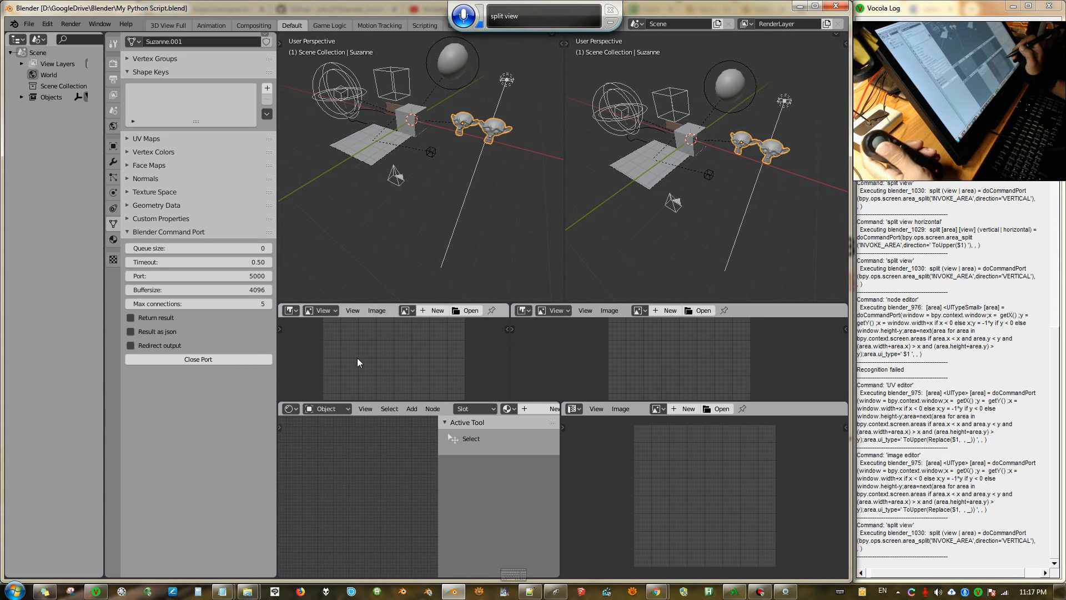
pyautogui.hotkey('shift', 'F11')
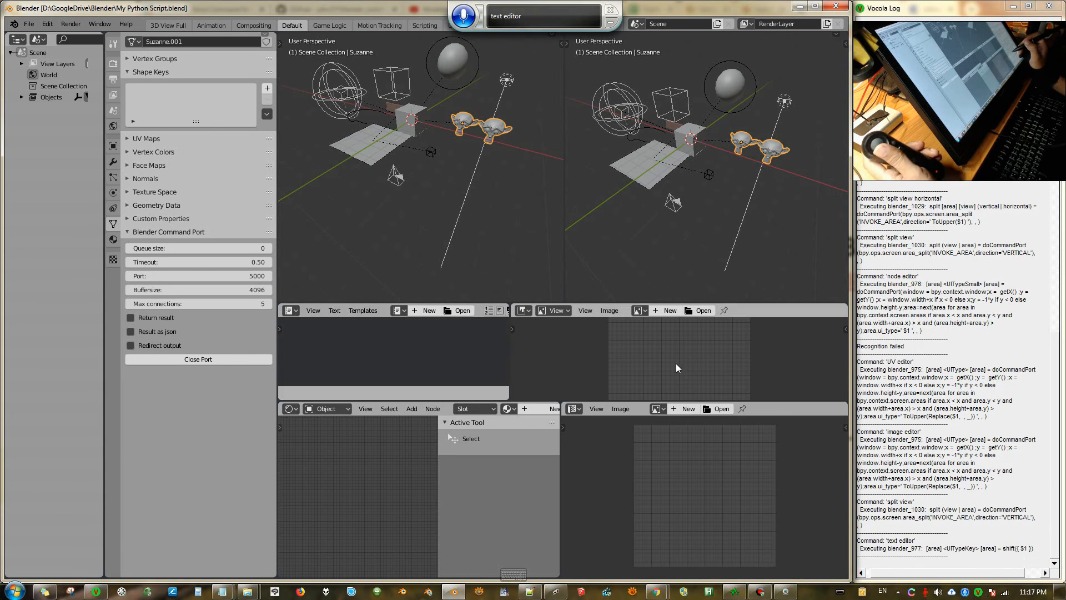
pyautogui.hotkey('shift', 'F4')
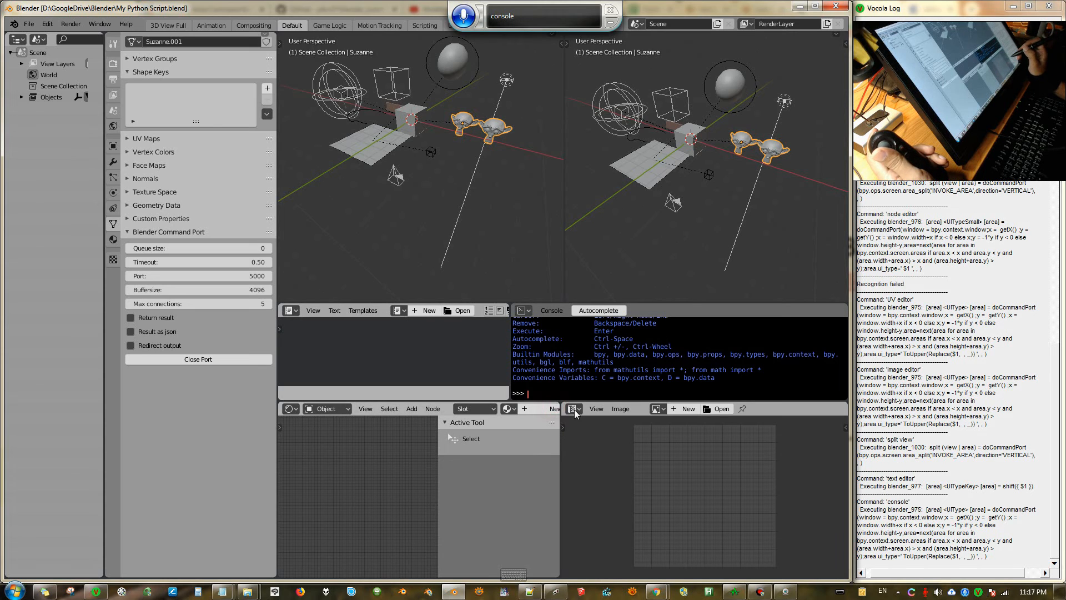
pyautogui.moveTo(558, 404); pyautogui.dragTo(601, 439)
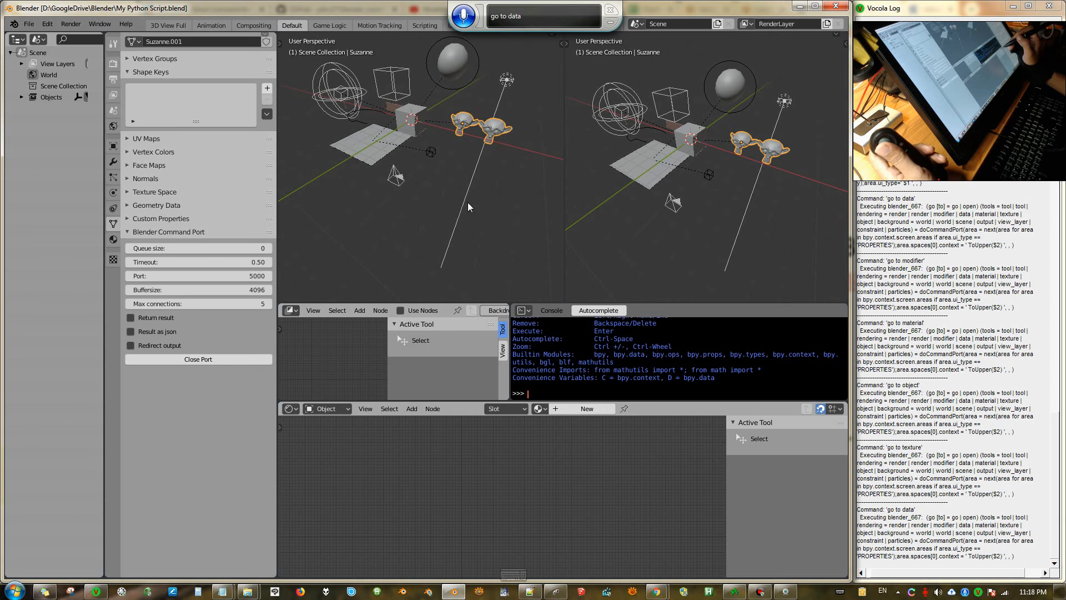
# Turn the overlays off in the left 3D viewport and switch them back on.
pyautogui.moveTo(467, 202); pyautogui.dragTo(511, 192, button='middle')
pyautogui.scroll(-3, 509, 191)
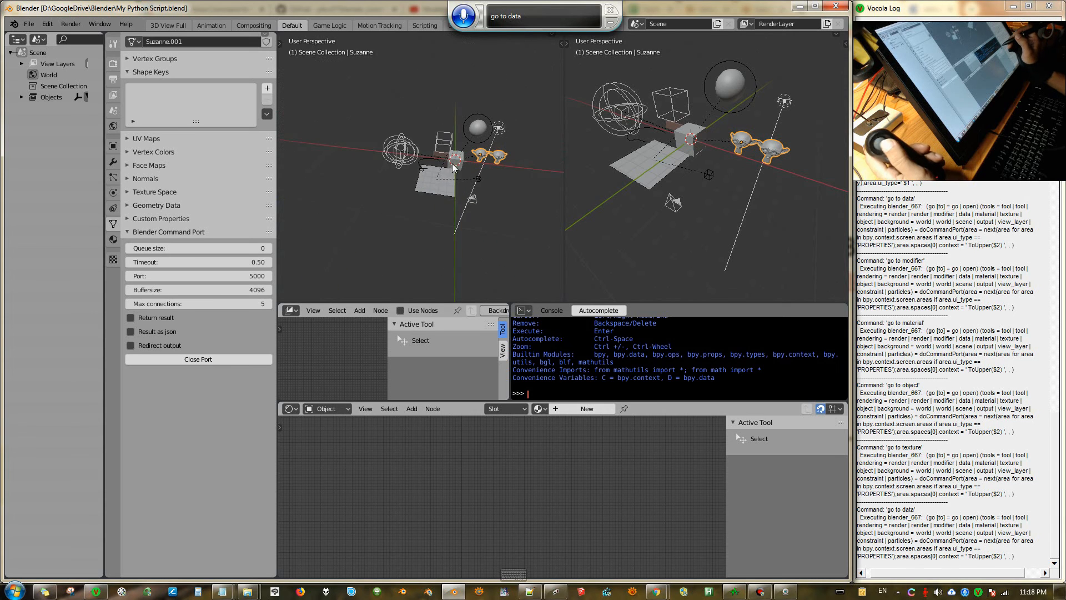
pyautogui.scroll(5, 459, 169)
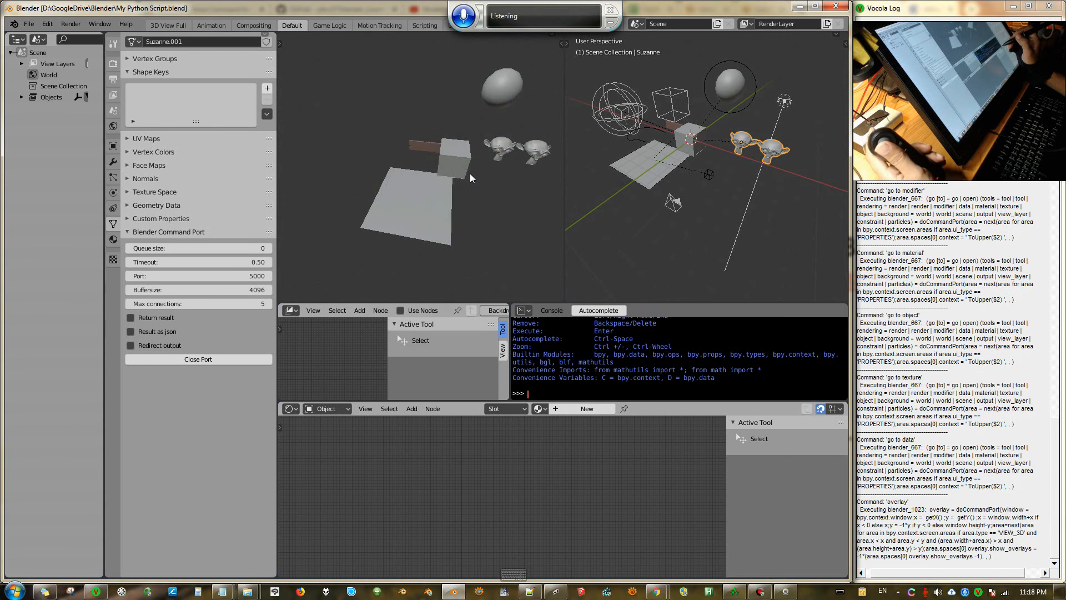
pyautogui.moveTo(470, 173); pyautogui.dragTo(421, 162, button='middle')
pyautogui.scroll(-3, 489, 169)
pyautogui.scroll(3, 489, 171)
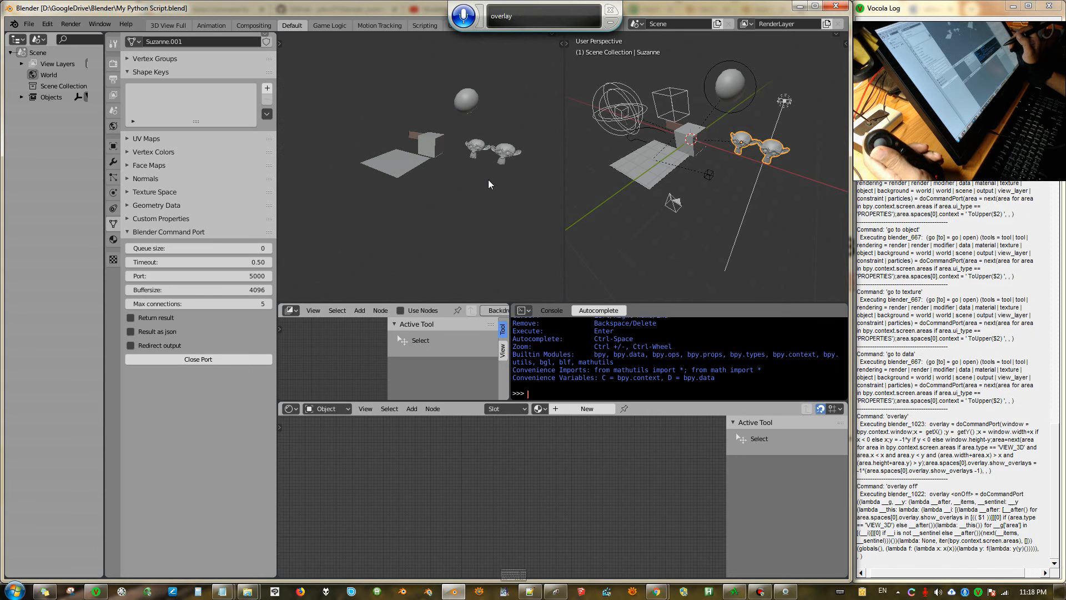
pyautogui.scroll(-4, 485, 182)
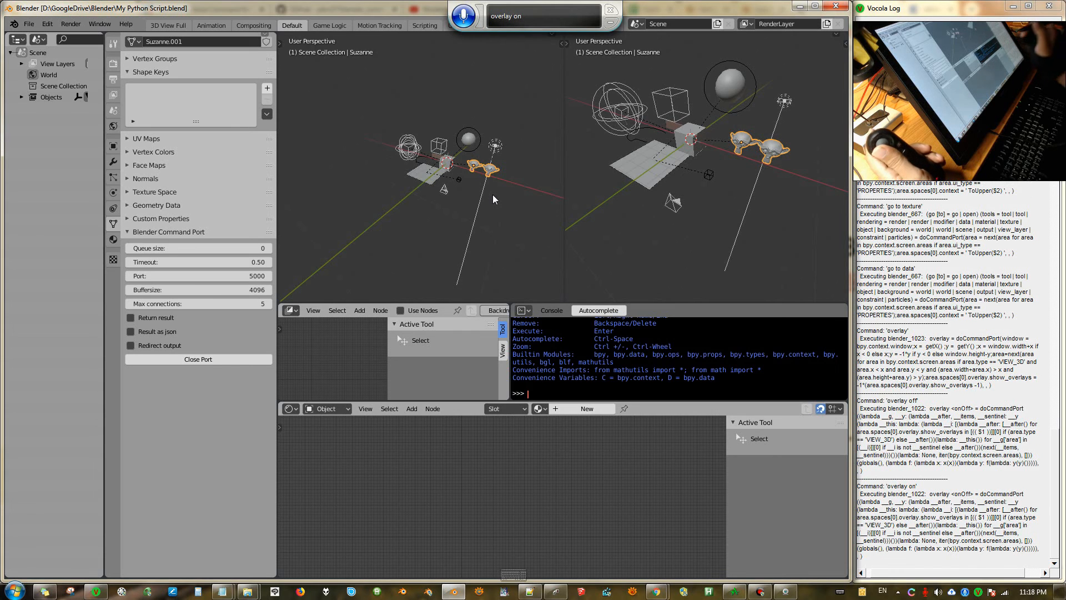
# Show the gizmos in the left 3D viewport and make them three steps smaller.
pyautogui.scroll(3, 463, 168)
pyautogui.scroll(5, 440, 185)
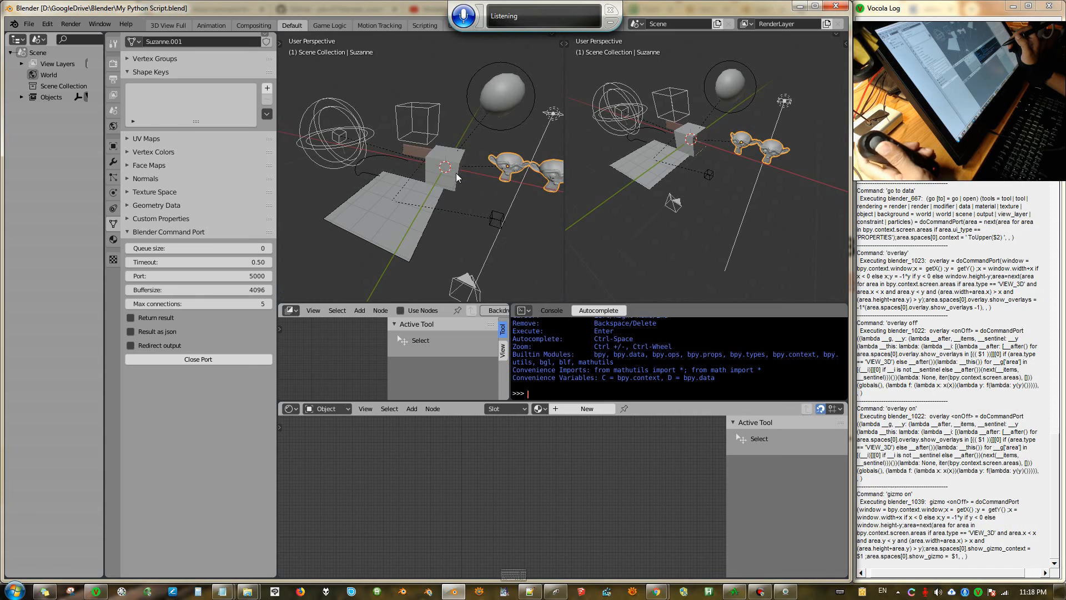
pyautogui.scroll(-5, 453, 173)
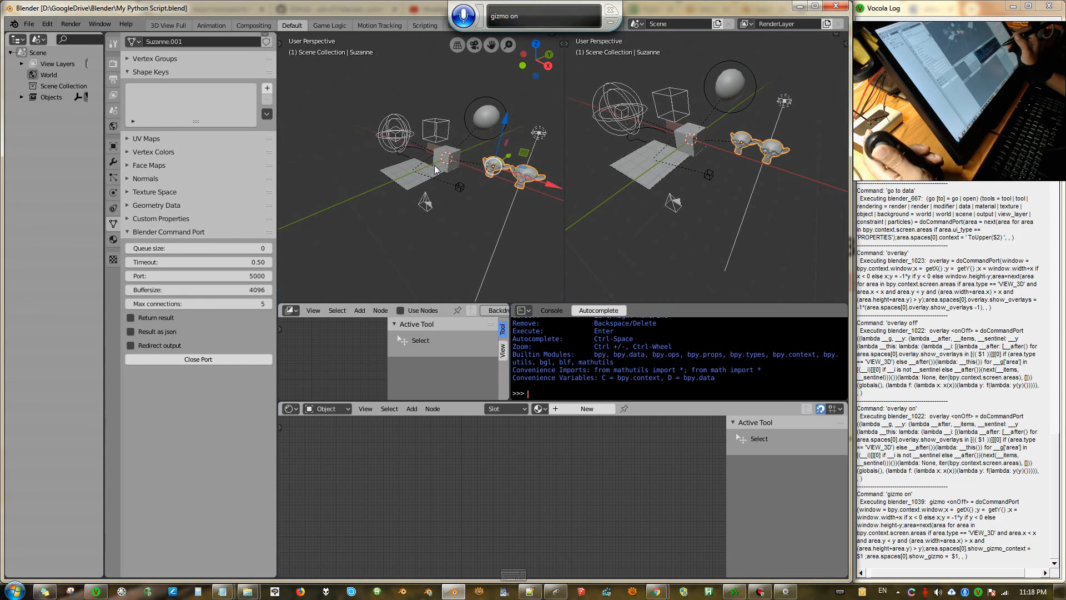
pyautogui.scroll(4, 436, 170)
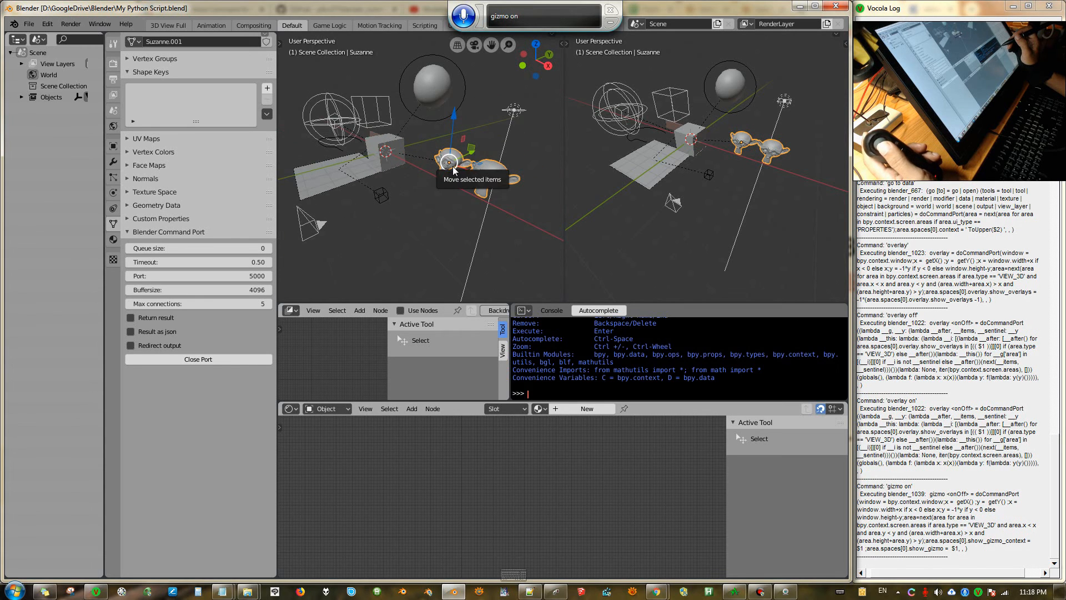
pyautogui.scroll(2, 467, 183)
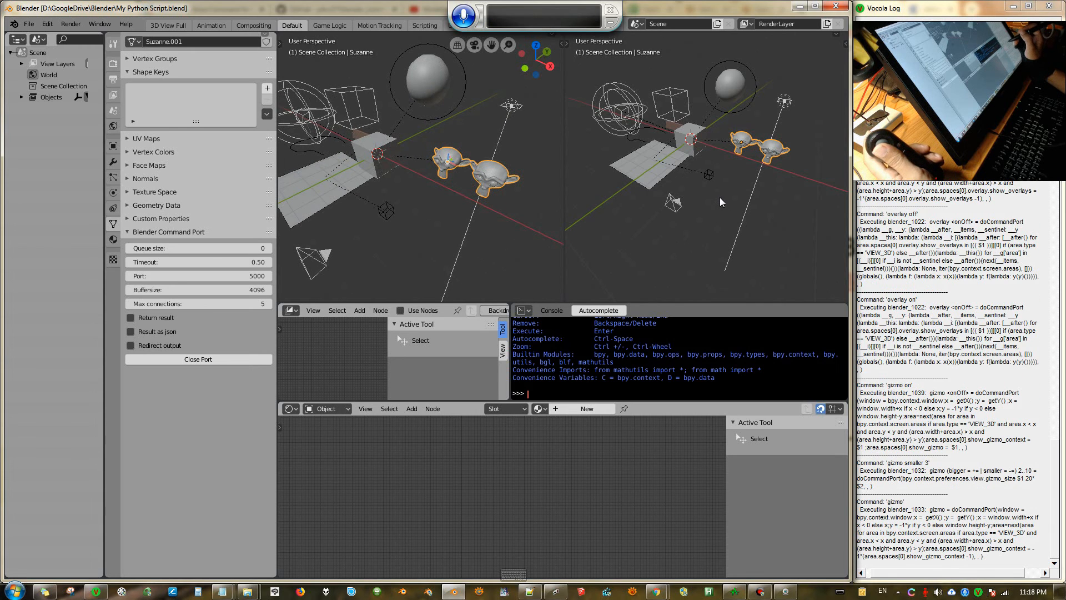
# Show the gizmos in the right 3D viewport, enlarging them four steps and reducing them by one.
pyautogui.moveTo(720, 198); pyautogui.dragTo(758, 178, button='middle')
pyautogui.scroll(-3, 747, 184)
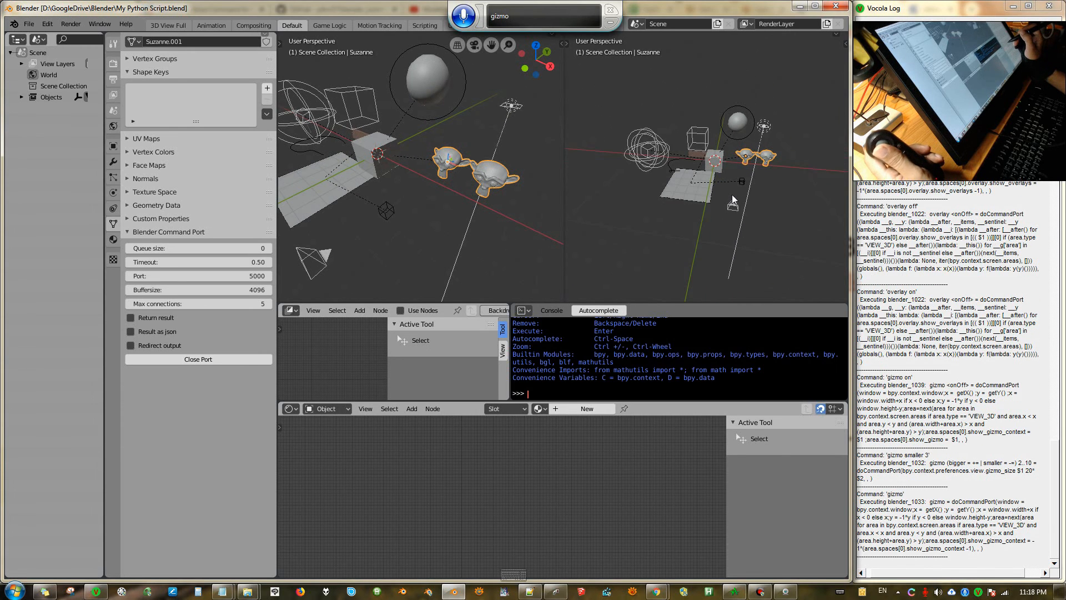
pyautogui.scroll(4, 733, 188)
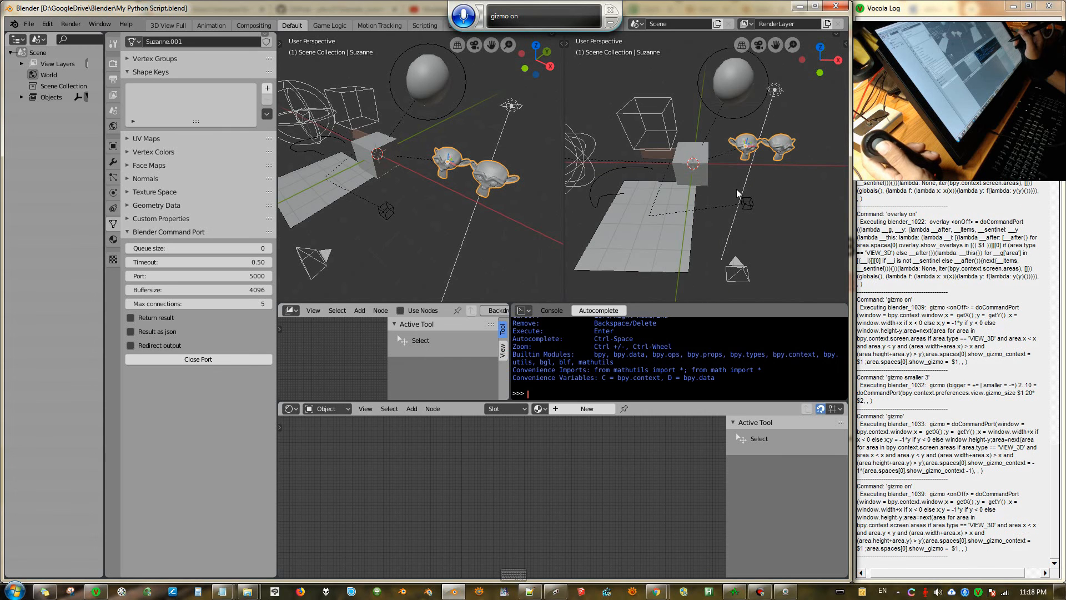
pyautogui.moveTo(737, 191); pyautogui.dragTo(731, 156, button='middle')
pyautogui.scroll(3, 731, 161)
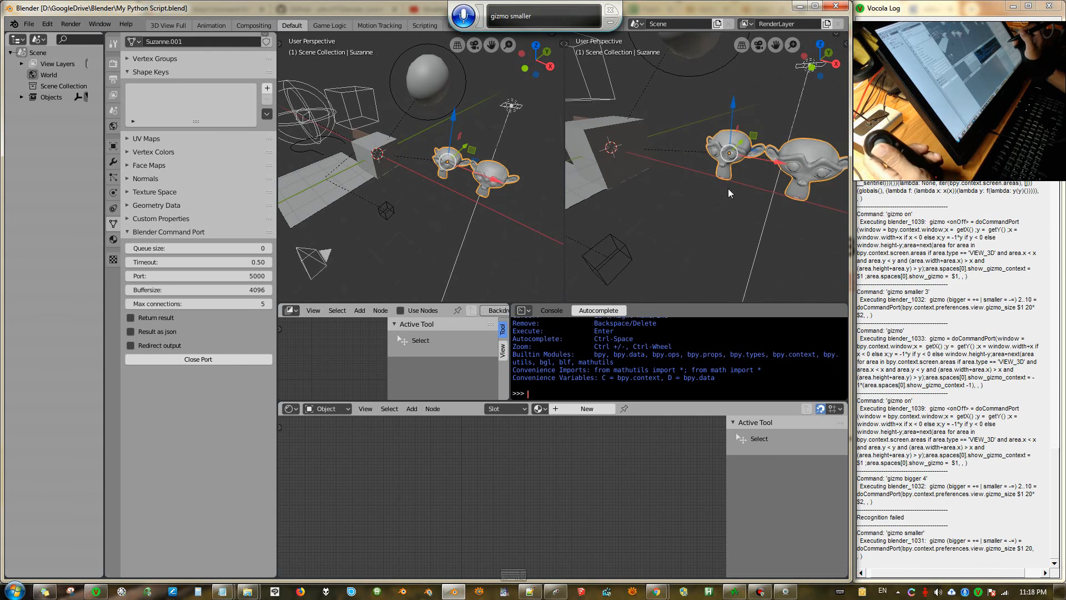
# Turn off the gizmos and the selection outline in the right 3D viewport.
pyautogui.moveTo(728, 188); pyautogui.dragTo(734, 171, button='middle')
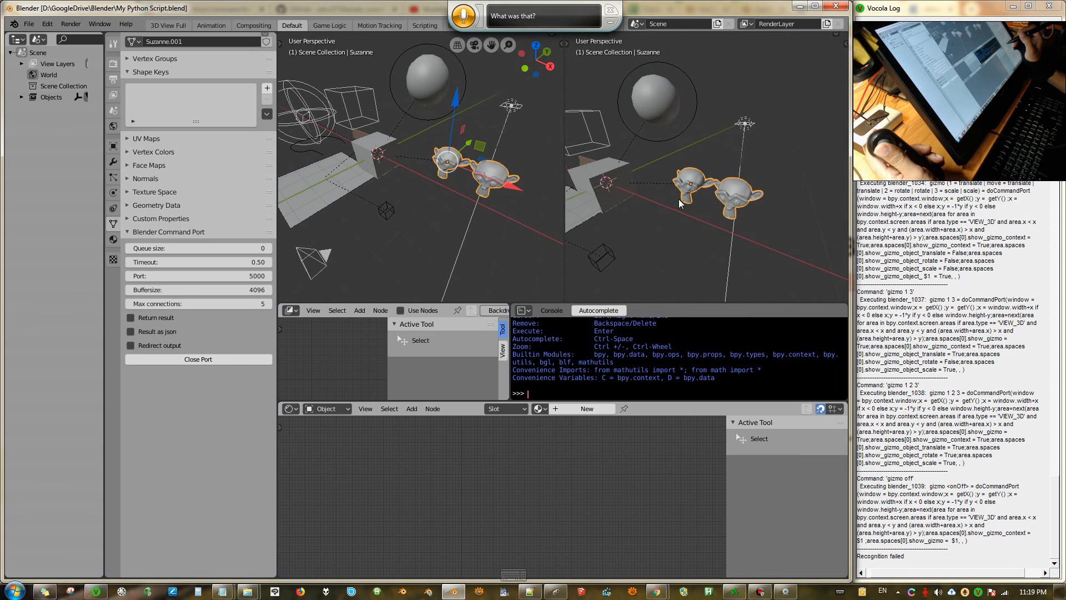
pyautogui.moveTo(670, 231); pyautogui.dragTo(725, 197, button='middle')
pyautogui.scroll(2, 689, 203)
pyautogui.scroll(-3, 731, 195)
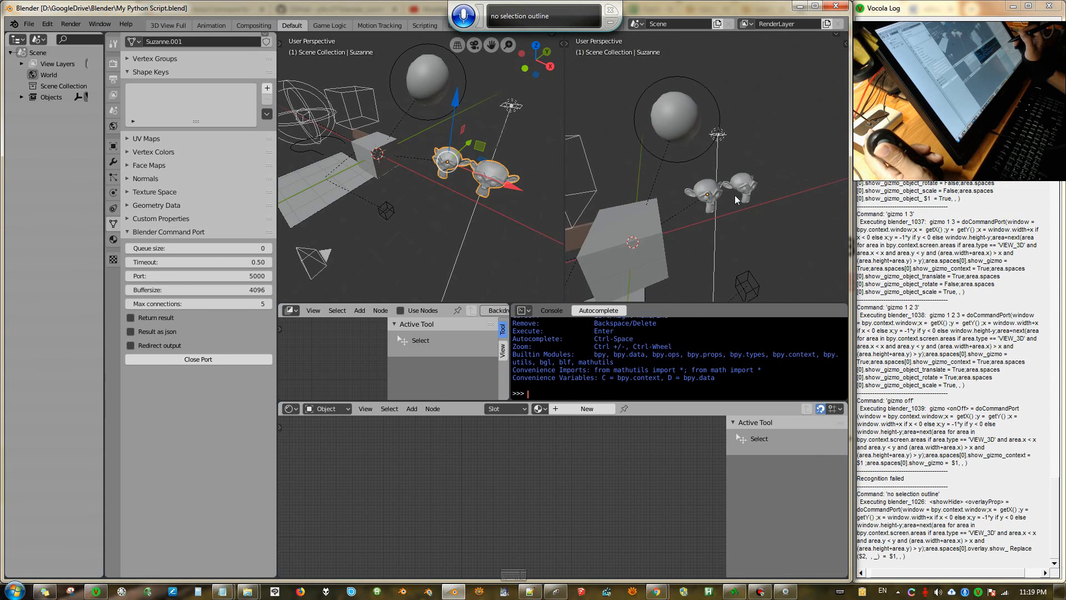
# Select the solid cube alone, followed by a joint selection of the sphere, cube-shaped empty, ringed wire object, solid cube and nearest monkey head.
pyautogui.click(655, 224)
pyautogui.moveTo(655, 223); pyautogui.dragTo(734, 154, button='middle')
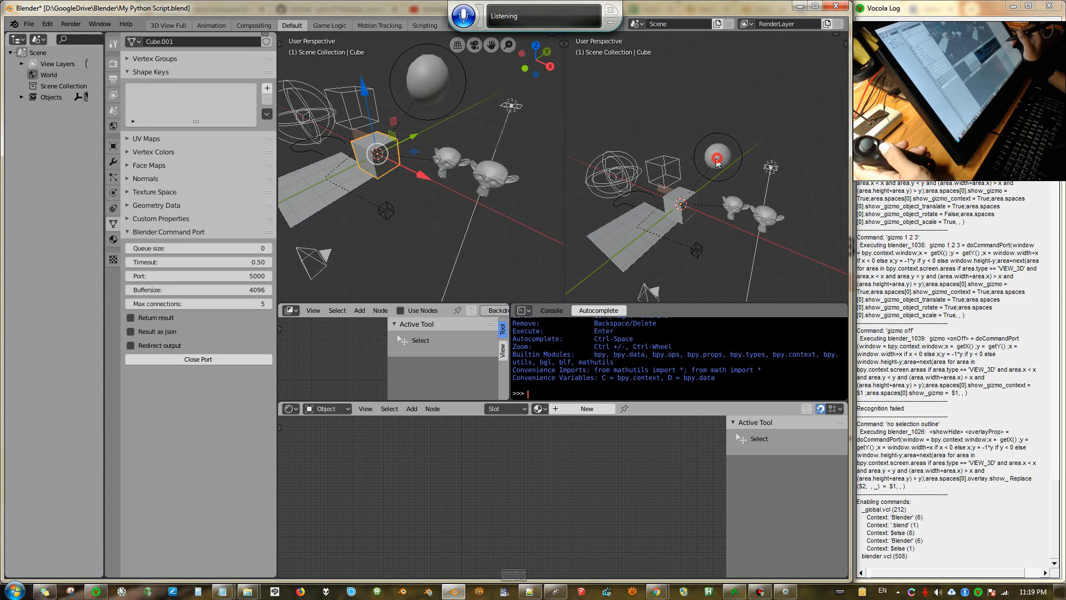
pyautogui.click(717, 159)
pyautogui.keyDown('shift'); pyautogui.click(662, 178); pyautogui.keyUp('shift')
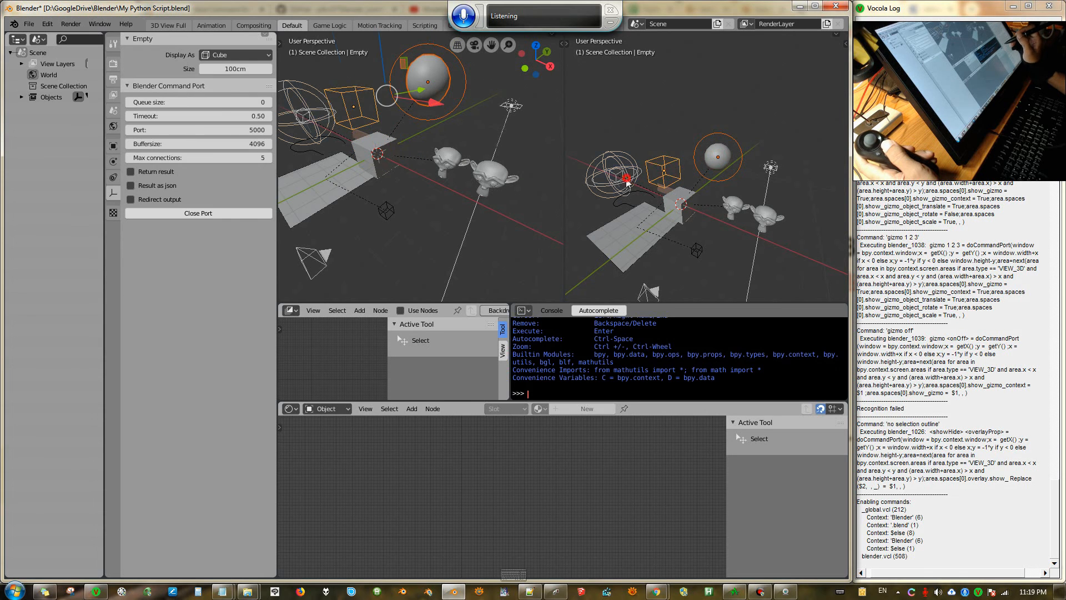
pyautogui.keyDown('shift'); pyautogui.click(680, 204); pyautogui.keyUp('shift')
pyautogui.keyDown('shift'); pyautogui.click(732, 207); pyautogui.keyUp('shift')
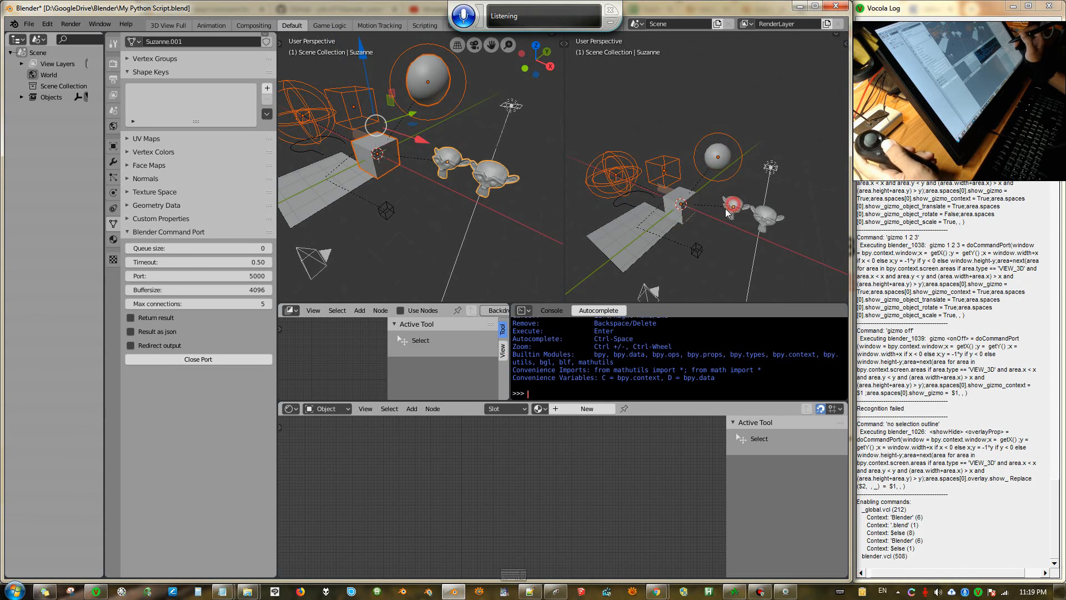
# Turn the selection outline back on in the right 3D viewport.
pyautogui.moveTo(679, 221)
pyautogui.mouseDown(button='middle')
pyautogui.moveTo(731, 209)
pyautogui.moveTo(680, 218)
pyautogui.moveTo(714, 212)
pyautogui.moveTo(681, 207)
pyautogui.mouseUp(button='middle')
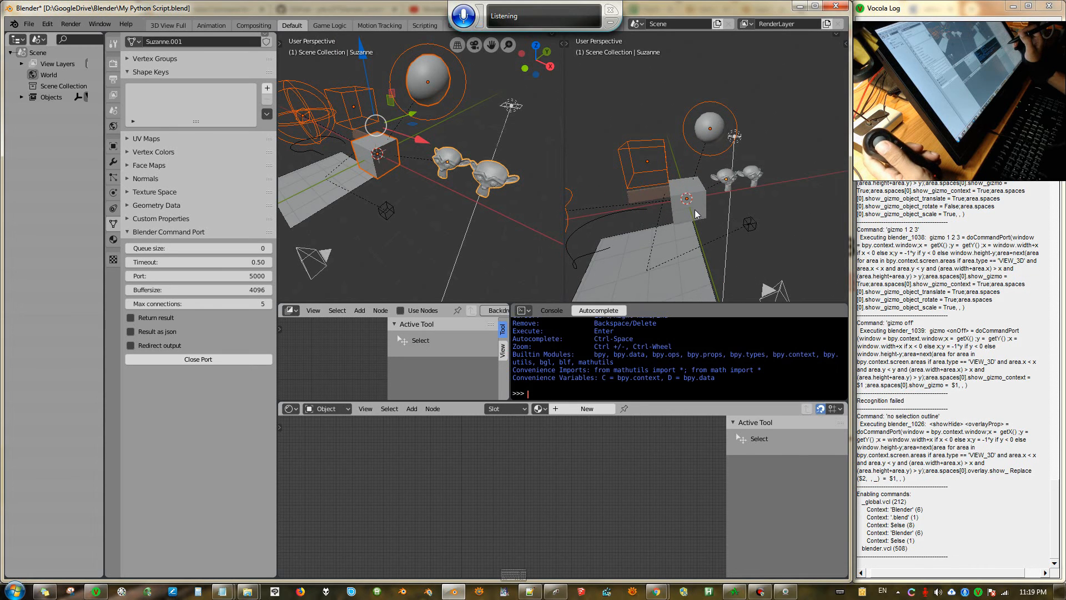
pyautogui.moveTo(711, 209); pyautogui.dragTo(642, 237, button='middle')
pyautogui.scroll(5, 668, 210)
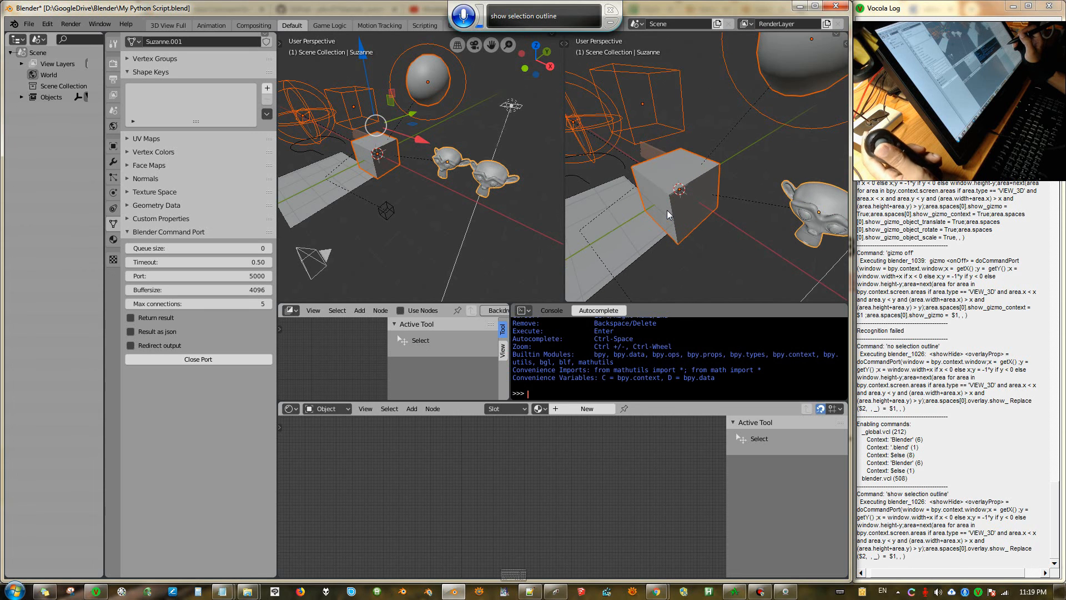
# Hide the relationship lines in the right 3D viewport and show them again.
pyautogui.scroll(-3, 667, 210)
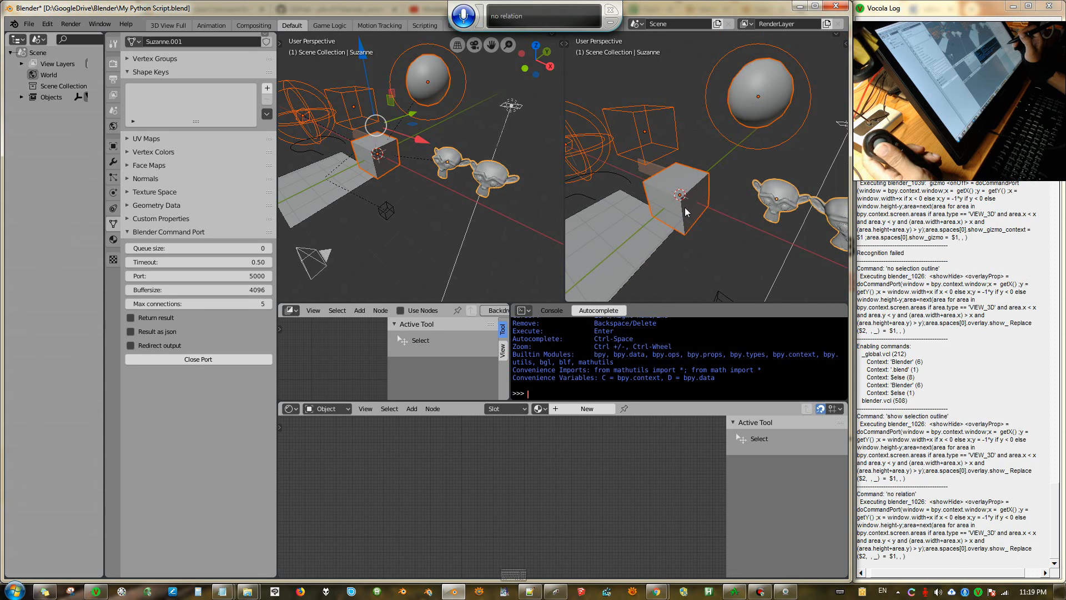
pyautogui.scroll(4, 689, 207)
pyautogui.scroll(-3, 677, 205)
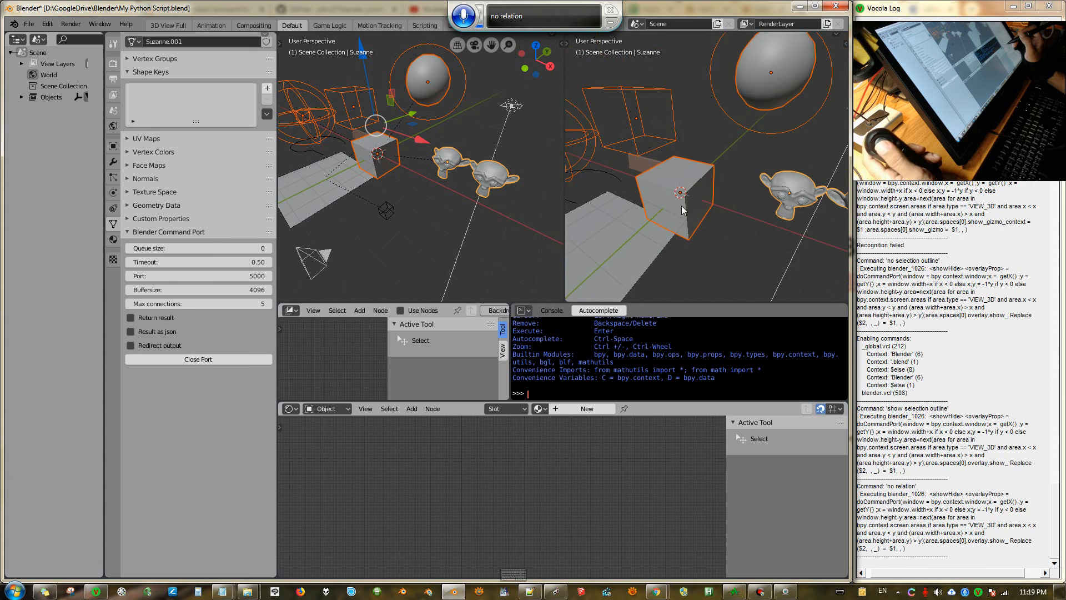
pyautogui.scroll(-1, 681, 205)
pyautogui.scroll(-2, 681, 205)
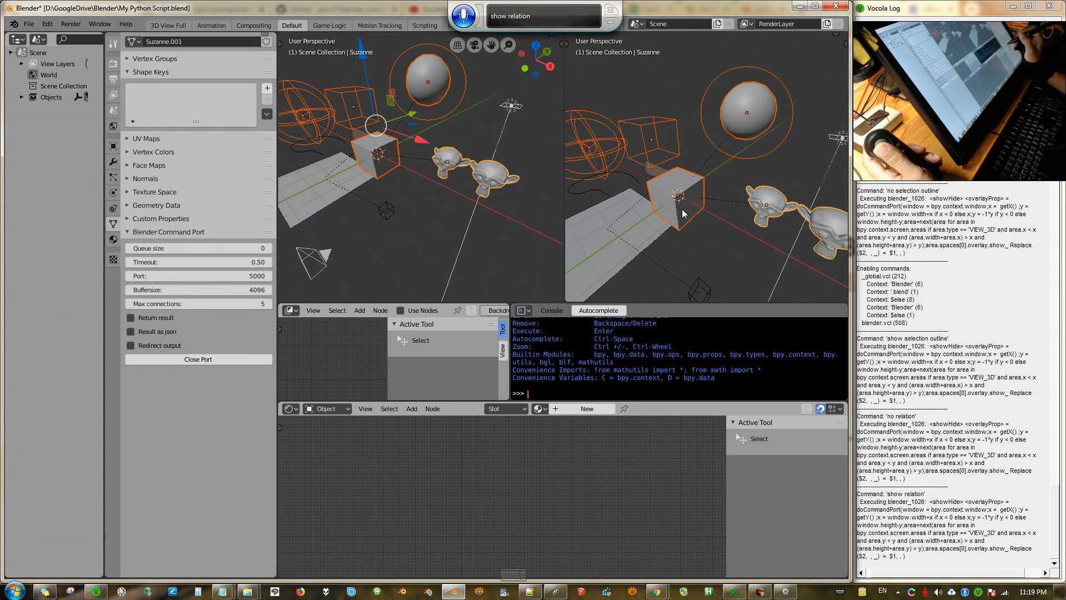
# Select the solid cube alone and show the wireframe overlay in the right 3D viewport.
pyautogui.click(682, 210)
pyautogui.scroll(-2, 686, 208)
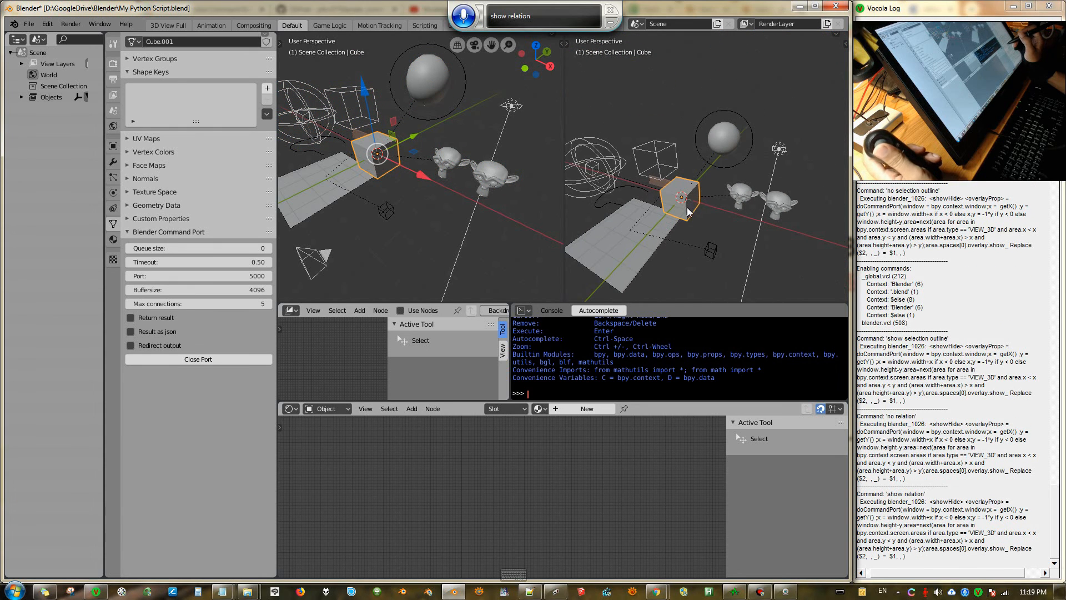
pyautogui.scroll(-1, 691, 210)
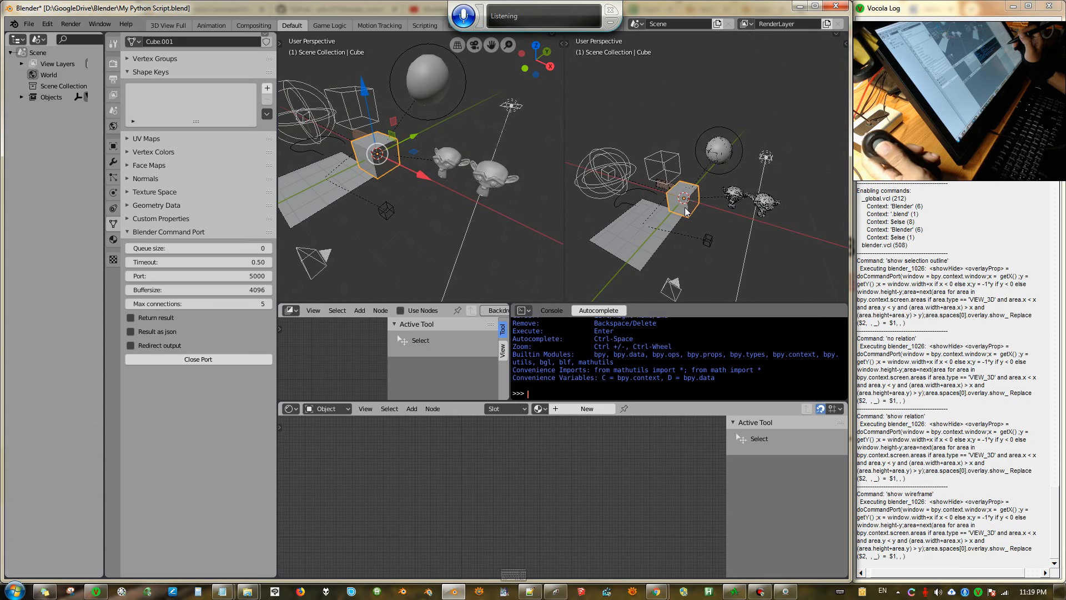
pyautogui.moveTo(687, 211); pyautogui.dragTo(755, 218, button='middle')
pyautogui.scroll(6, 754, 218)
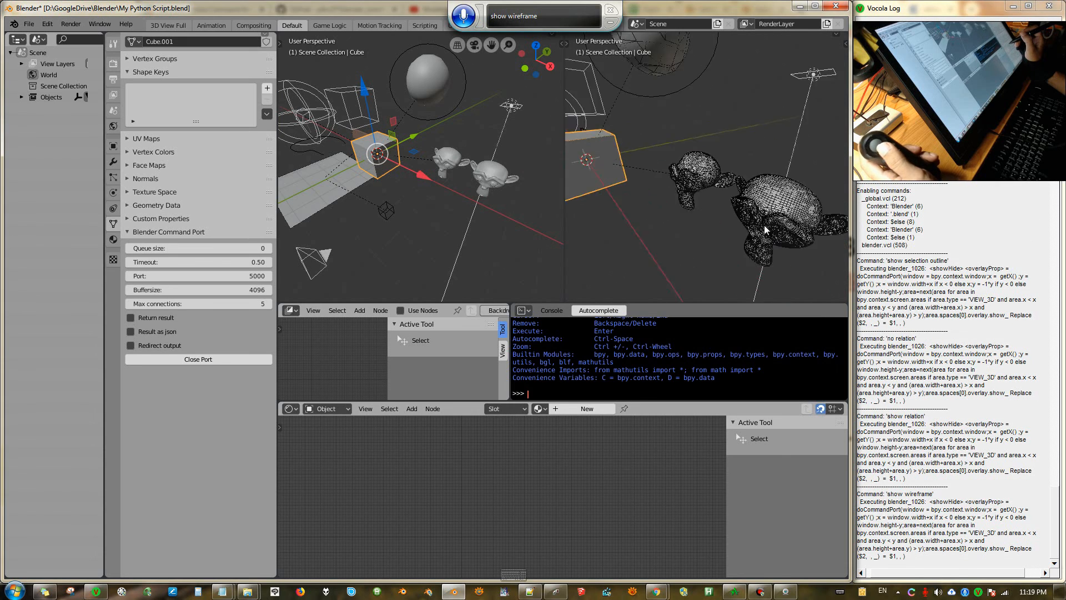
pyautogui.scroll(-6, 786, 209)
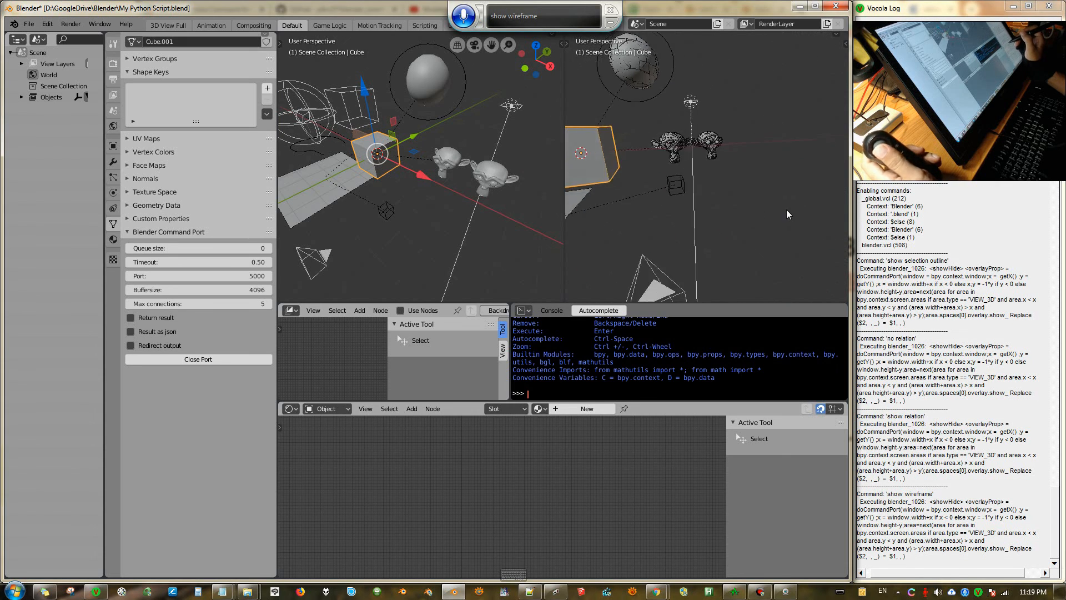
# Inspect the wireframe overlay on the meshes and turn it off in the right 3D viewport.
pyautogui.moveTo(786, 208); pyautogui.dragTo(709, 204, button='middle')
pyautogui.scroll(5, 713, 197)
pyautogui.scroll(-5, 725, 198)
pyautogui.scroll(5, 707, 201)
pyautogui.scroll(-3, 704, 201)
pyautogui.scroll(-4, 697, 199)
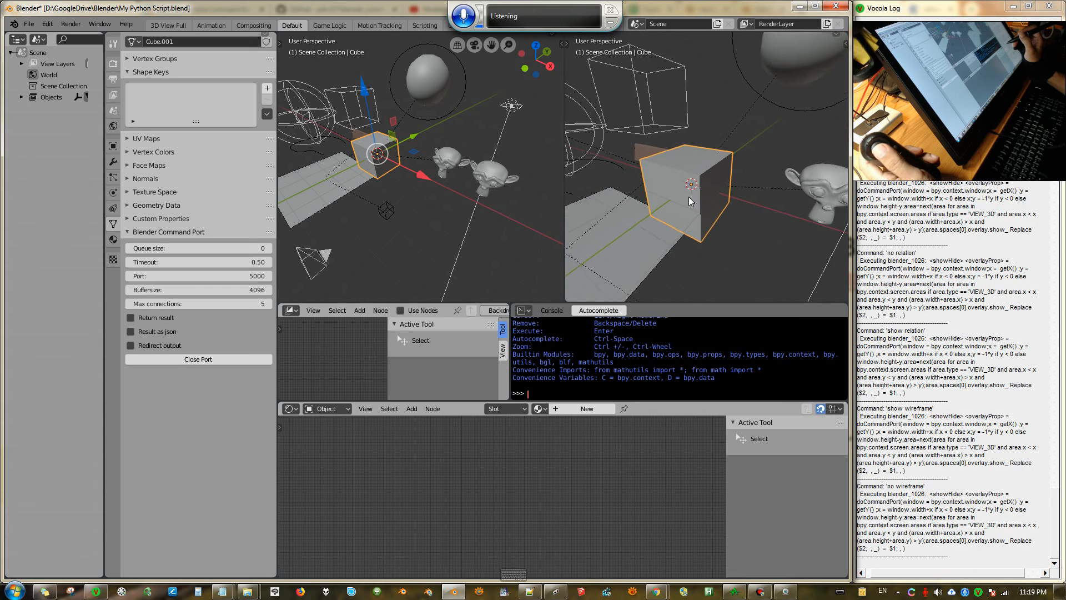
# Select the monkey head mesh and toggle its Mirror modifier's viewport display off and on.
pyautogui.scroll(-1, 688, 193)
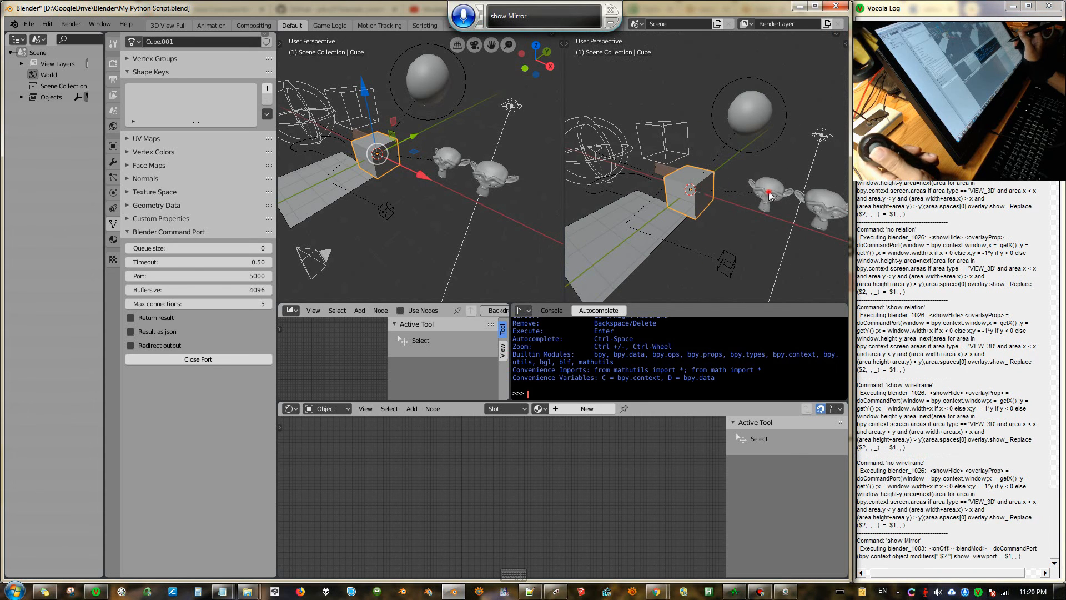
pyautogui.click(766, 192)
pyautogui.scroll(-2, 761, 192)
pyautogui.scroll(4, 754, 191)
pyautogui.moveTo(754, 191); pyautogui.dragTo(731, 192, button='middle')
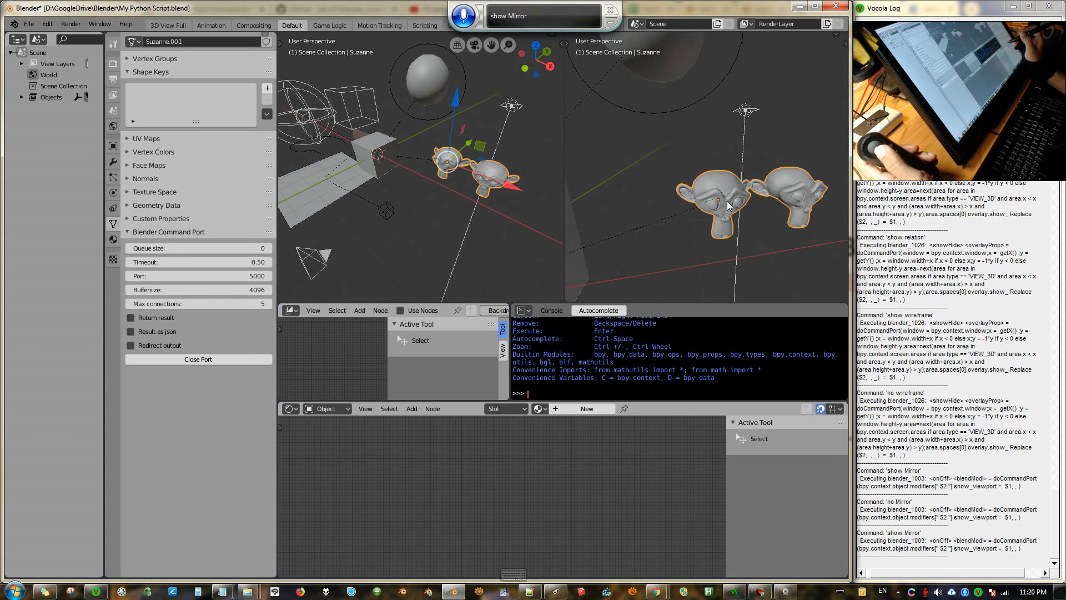
# Set the solid cube's subdivision to level 3 with its Array on, and hide mesh, camera, surface and cube-shaped empty objects in the right 3D viewport.
pyautogui.click(708, 213)
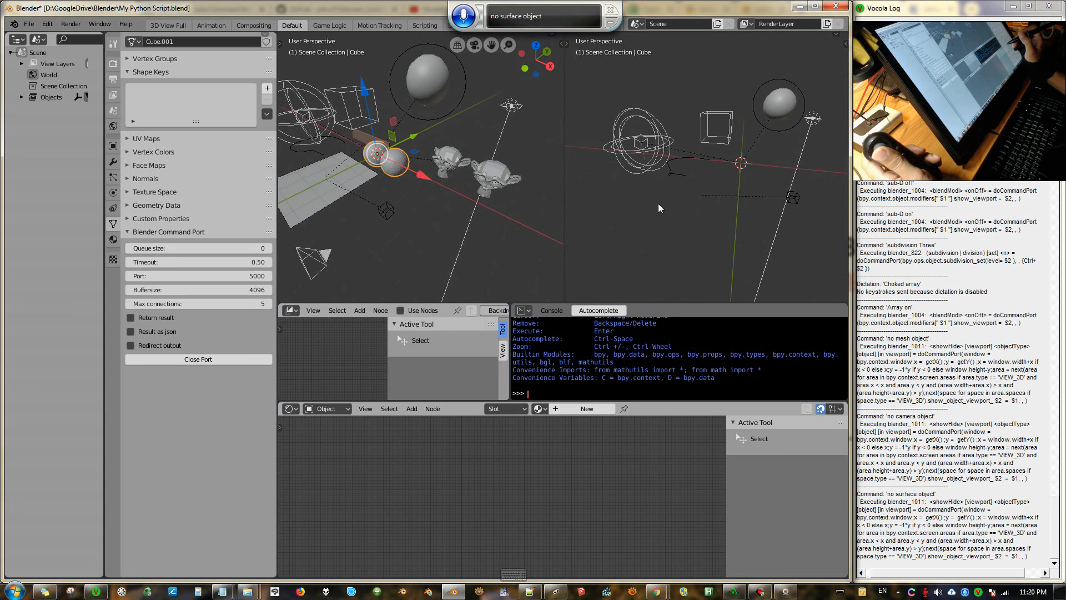
pyautogui.click(770, 199)
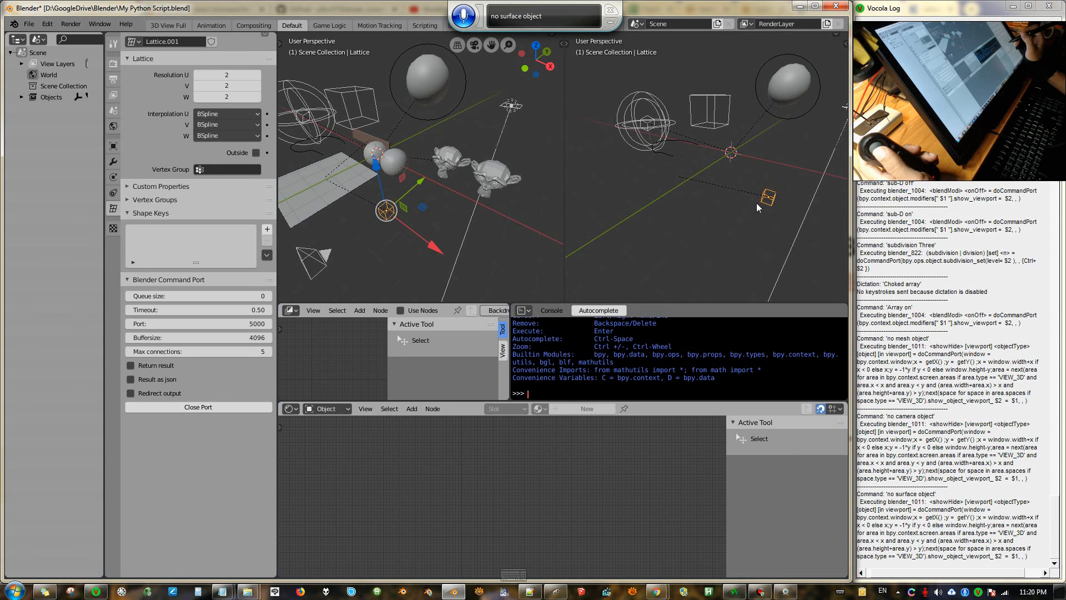
pyautogui.click(711, 118)
pyautogui.click(646, 132)
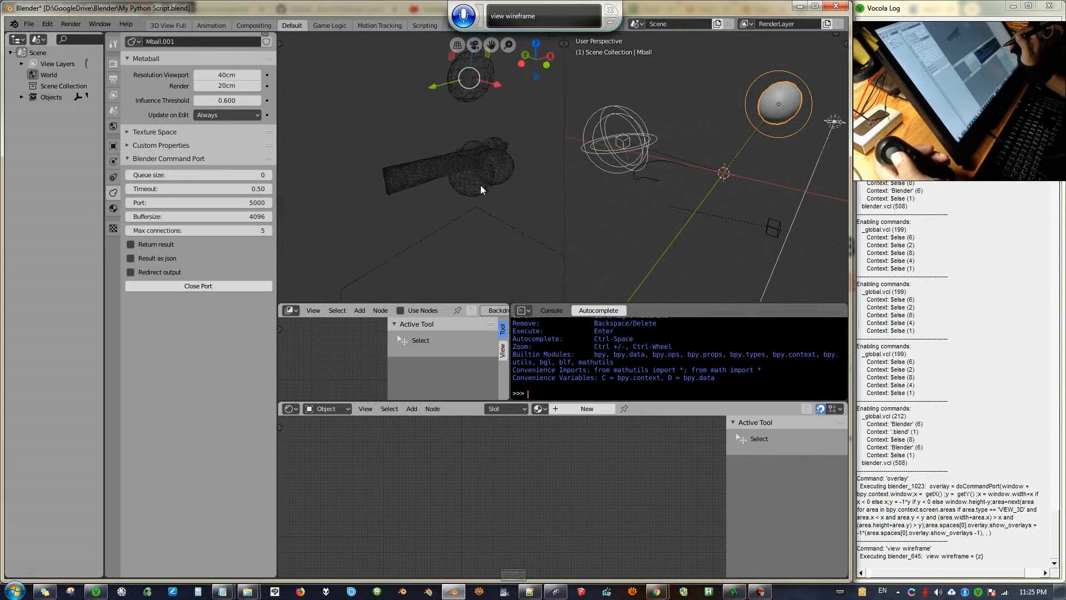
# Select the arrayed cube and switch the left 3D viewport from wireframe to solid shading.
pyautogui.click(427, 178)
pyautogui.moveTo(426, 208)
pyautogui.mouseDown(button='middle')
pyautogui.moveTo(379, 175)
pyautogui.moveTo(440, 186)
pyautogui.moveTo(401, 184)
pyautogui.moveTo(426, 200)
pyautogui.moveTo(431, 183)
pyautogui.mouseUp(button='middle')
pyautogui.click(430, 195)
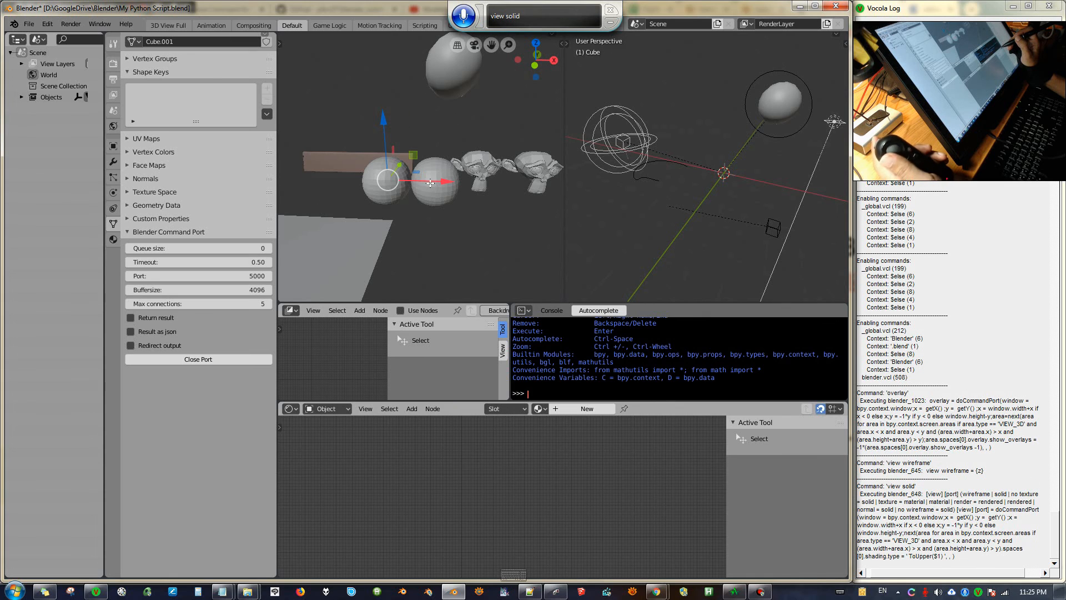
# Enable the arrayed cube's subdivision on cage, return to Object Mode, and use subdivision level 1 with object wireframe on.
pyautogui.moveTo(441, 182)
pyautogui.mouseDown(button='middle')
pyautogui.moveTo(409, 182)
pyautogui.moveTo(478, 178)
pyautogui.moveTo(444, 179)
pyautogui.moveTo(439, 191)
pyautogui.moveTo(474, 182)
pyautogui.moveTo(435, 191)
pyautogui.moveTo(437, 181)
pyautogui.moveTo(450, 185)
pyautogui.moveTo(438, 179)
pyautogui.moveTo(463, 182)
pyautogui.moveTo(450, 184)
pyautogui.moveTo(457, 189)
pyautogui.moveTo(396, 171)
pyautogui.moveTo(461, 181)
pyautogui.mouseUp(button='middle')
pyautogui.press('Tab')
pyautogui.hotkey('ctrl', '1')
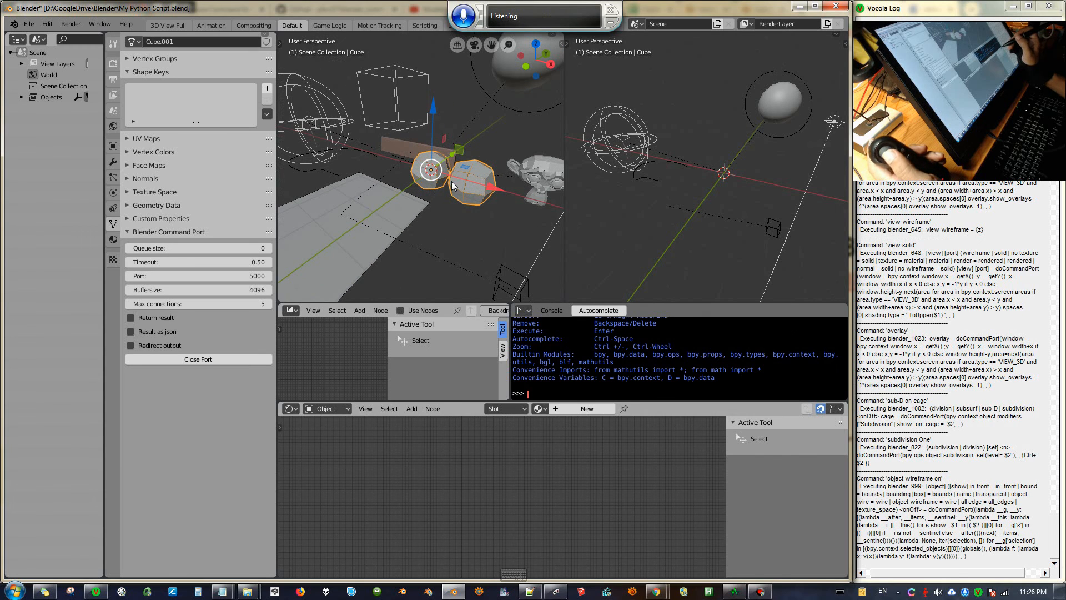
# Show all object types in the right 3D viewport and display the bounds of the selected arrayed cube.
pyautogui.moveTo(680, 173); pyautogui.dragTo(686, 178, button='middle')
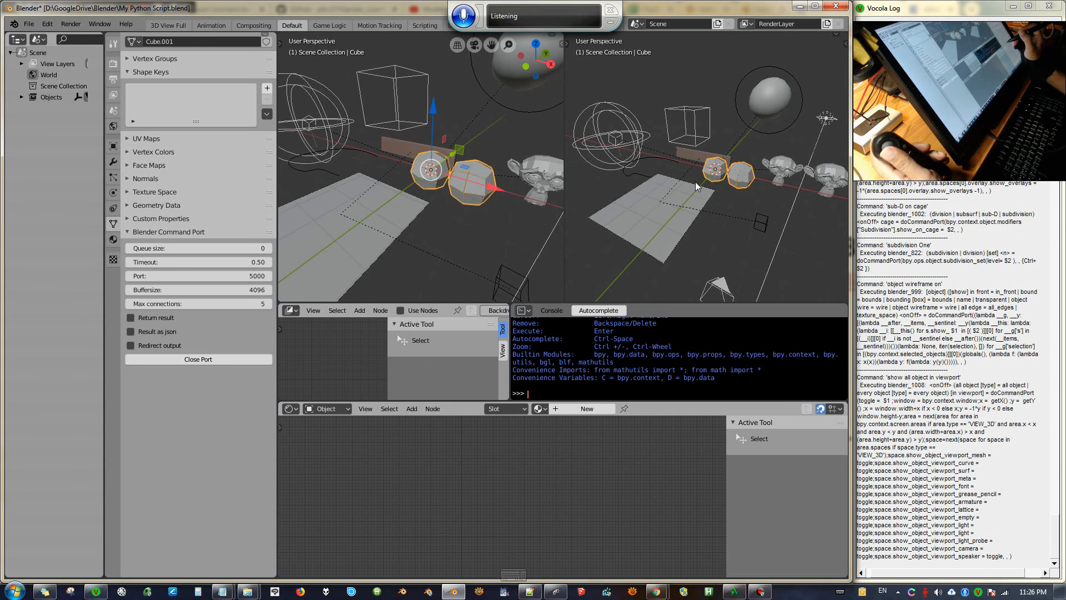
pyautogui.moveTo(695, 185); pyautogui.dragTo(726, 180, button='middle')
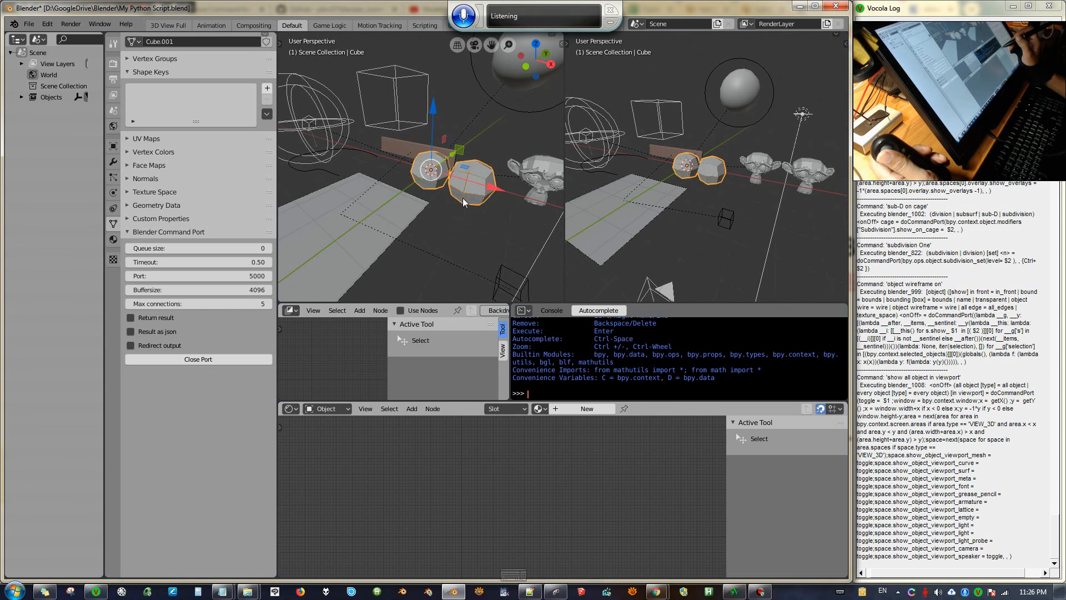
pyautogui.moveTo(462, 198)
pyautogui.mouseDown(button='middle')
pyautogui.moveTo(472, 186)
pyautogui.moveTo(447, 193)
pyautogui.mouseUp(button='middle')
pyautogui.scroll(-1, 472, 185)
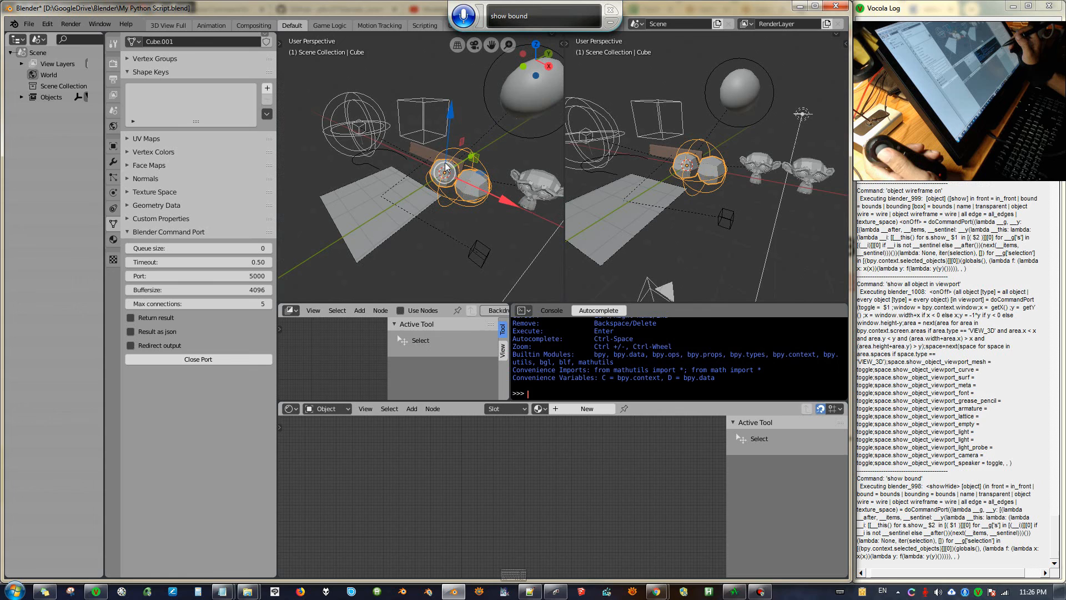
# Select the metaball sphere, monkey heads and wooden plank together and show their bounds as boxes.
pyautogui.click(523, 100)
pyautogui.keyDown('shift'); pyautogui.click(535, 184); pyautogui.keyUp('shift')
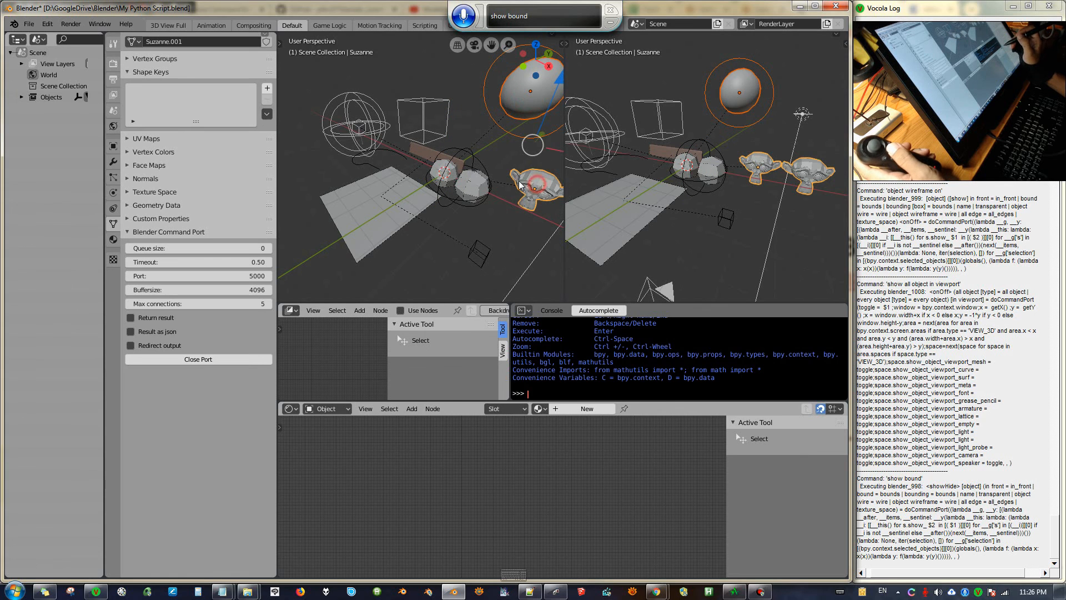
pyautogui.keyDown('shift'); pyautogui.click(428, 158); pyautogui.keyUp('shift')
pyautogui.moveTo(428, 158)
pyautogui.mouseDown(button='middle')
pyautogui.moveTo(441, 165)
pyautogui.moveTo(396, 162)
pyautogui.moveTo(432, 166)
pyautogui.mouseUp(button='middle')
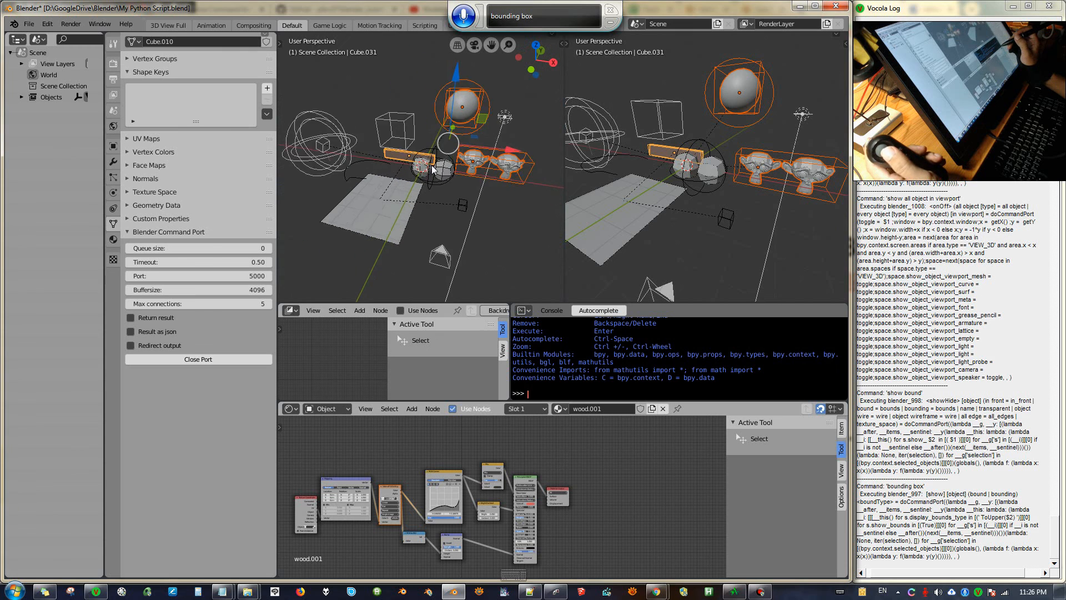
# Select the arrayed cube together with the NURBS curve and show their bounds as cones.
pyautogui.click(456, 175)
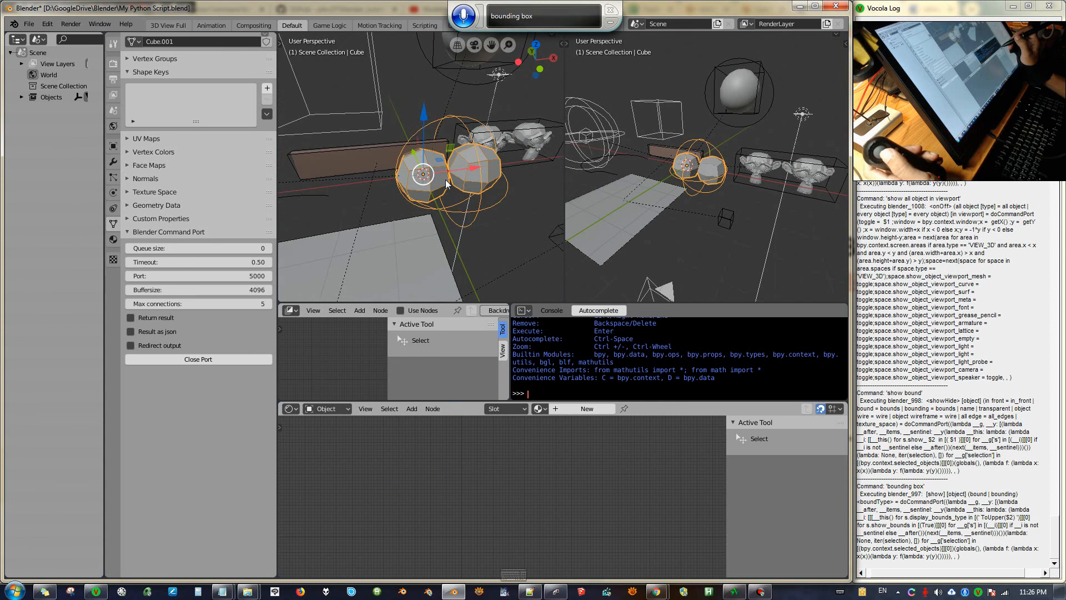
pyautogui.scroll(-5, 445, 179)
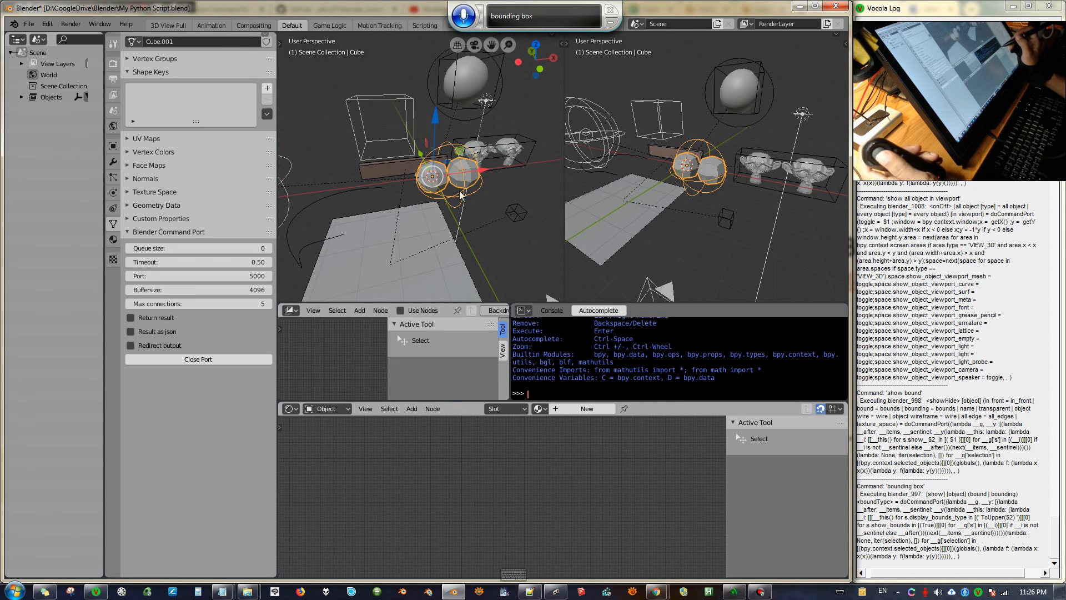
pyautogui.keyDown('shift'); pyautogui.click(353, 231); pyautogui.keyUp('shift')
pyautogui.scroll(3, 383, 227)
pyautogui.moveTo(383, 226); pyautogui.dragTo(396, 206, button='middle')
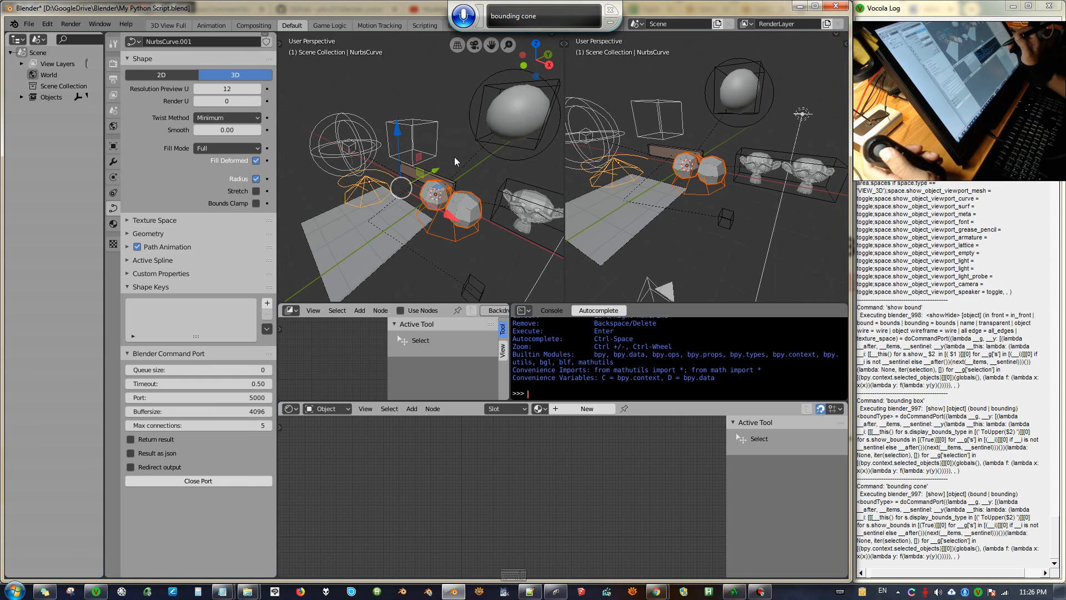
# Display the arrayed cube, NURBS curve and metaball as bounds, and the monkey heads and wooden plank as wire.
pyautogui.keyDown('shift'); pyautogui.click(520, 122); pyautogui.keyUp('shift')
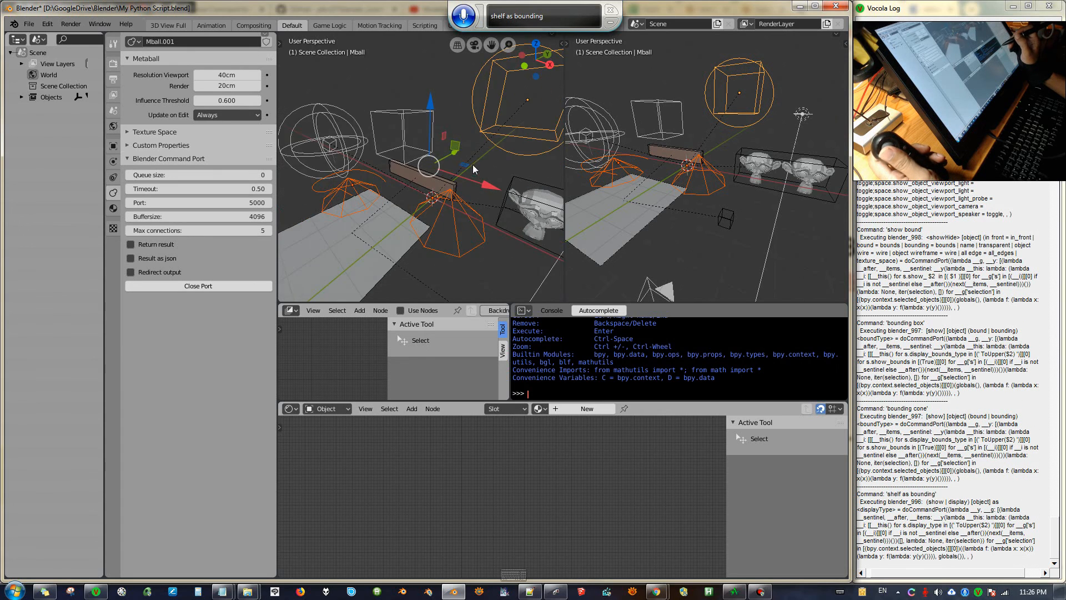
pyautogui.click(506, 202)
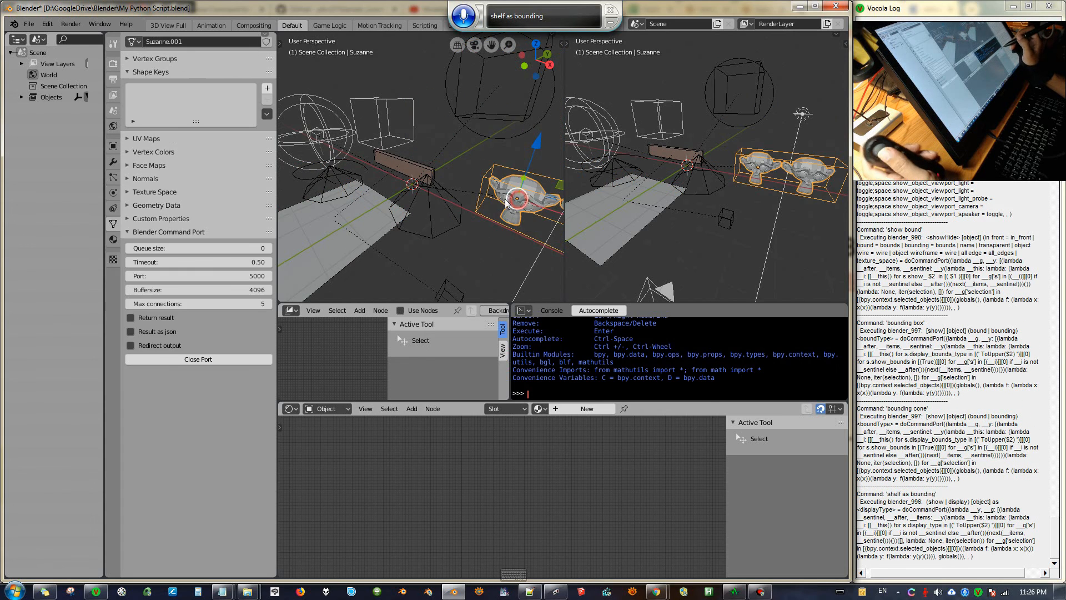
pyautogui.keyDown('shift'); pyautogui.click(397, 168); pyautogui.keyUp('shift')
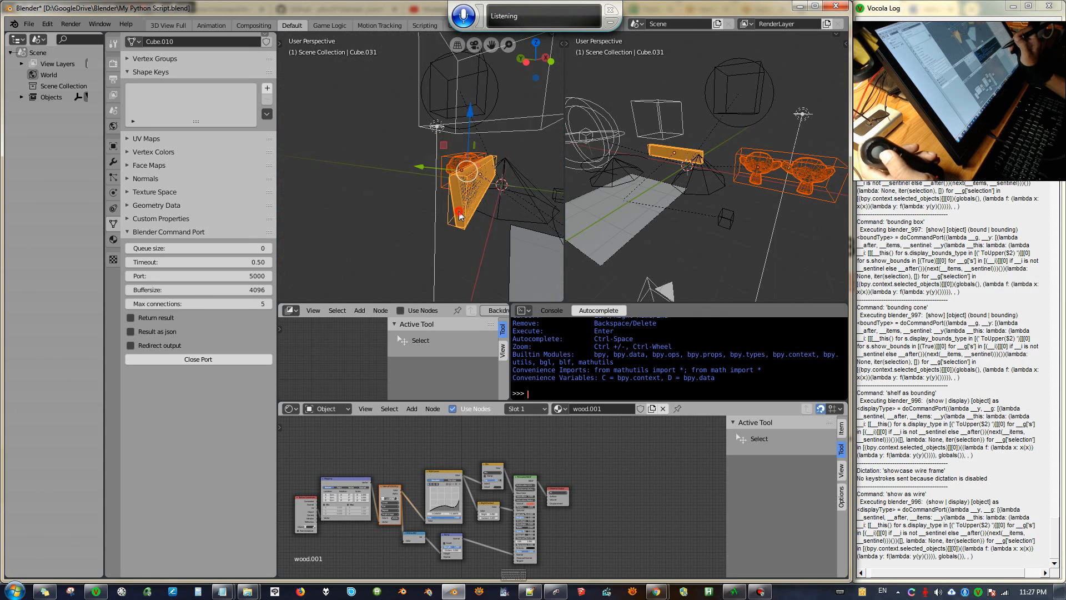
# Turn off the bounds of the wooden plank, followed by those of the monkey heads, arrayed cube and NURBS curve.
pyautogui.click(465, 208)
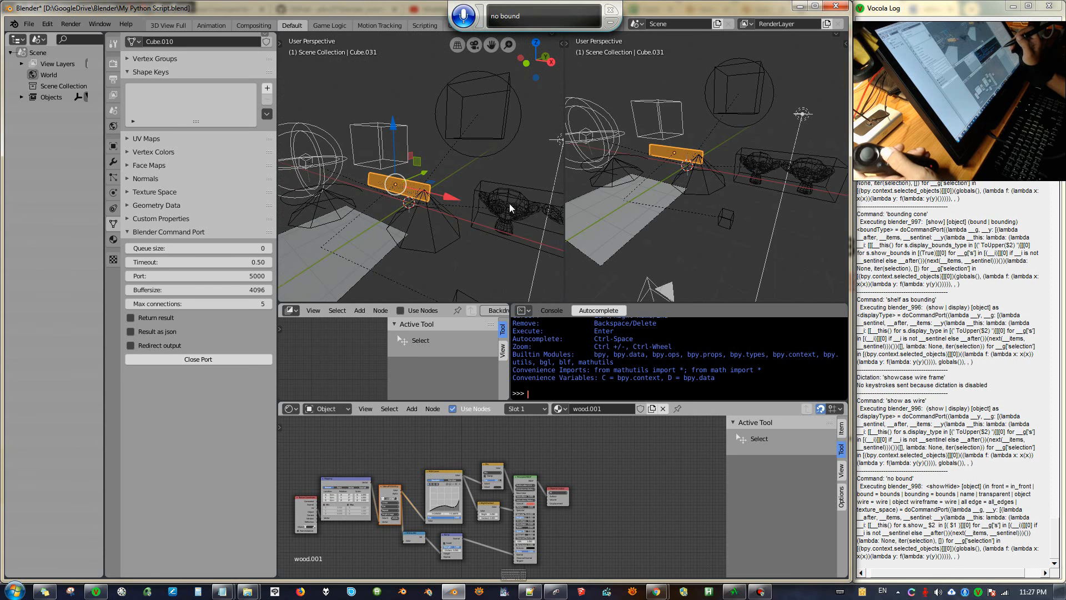
pyautogui.click(498, 210)
pyautogui.keyDown('shift'); pyautogui.click(428, 223); pyautogui.keyUp('shift')
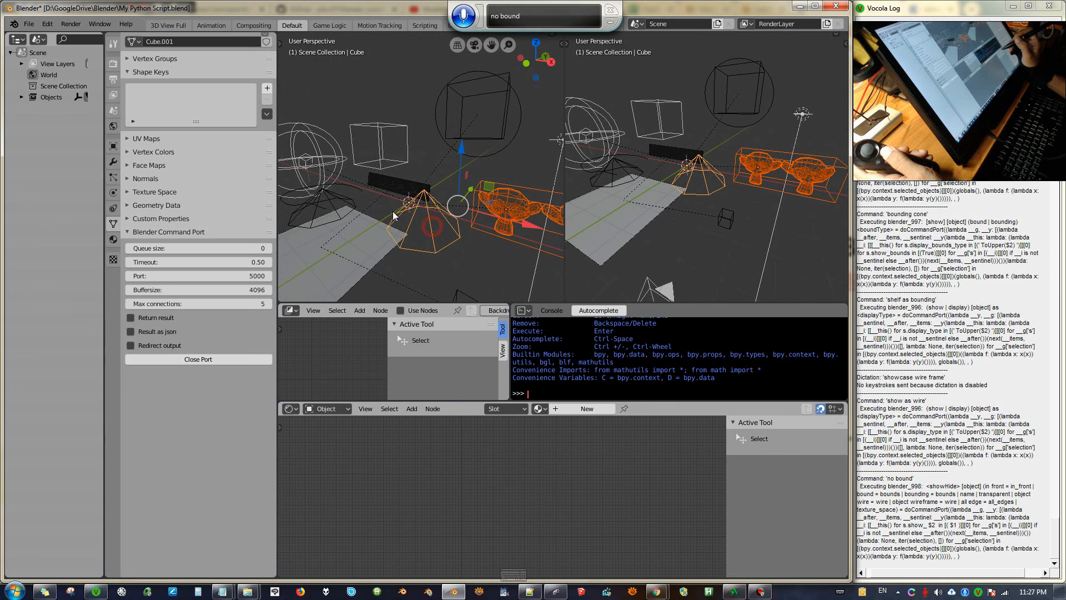
pyautogui.keyDown('shift'); pyautogui.click(333, 208); pyautogui.keyUp('shift')
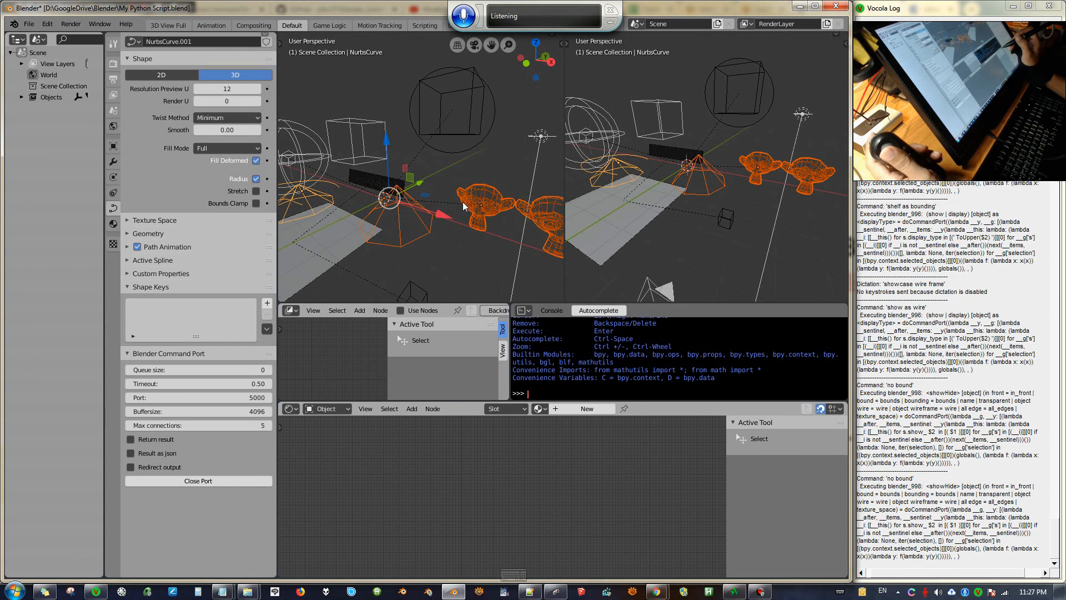
# Display the selected monkey heads, arrayed cube and NURBS curve as solid.
pyautogui.scroll(-2, 463, 202)
pyautogui.moveTo(467, 203); pyautogui.dragTo(437, 206, button='middle')
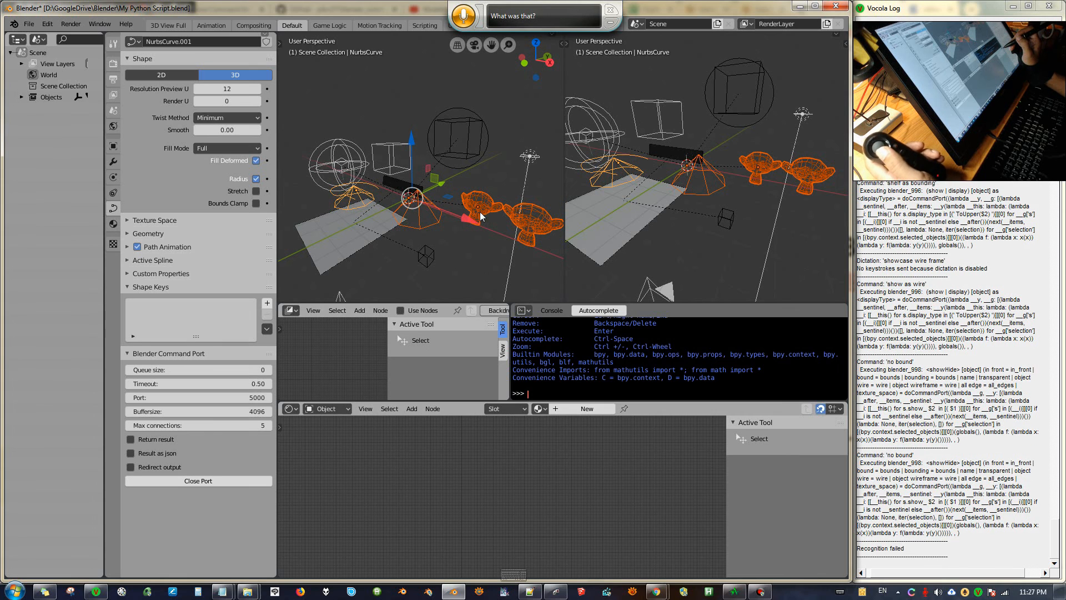
pyautogui.moveTo(481, 217); pyautogui.dragTo(469, 181, button='middle')
# Move the arrayed cube slightly, and select the wooden plank followed by the monkey heads.
pyautogui.click(444, 224)
pyautogui.moveTo(475, 156); pyautogui.dragTo(462, 160)
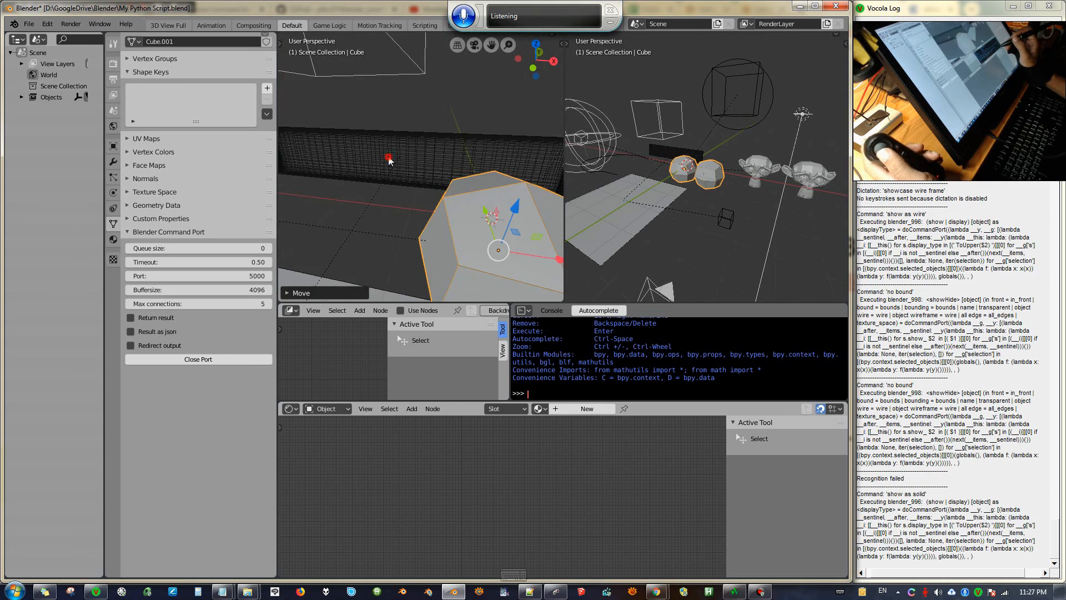
pyautogui.click(389, 160)
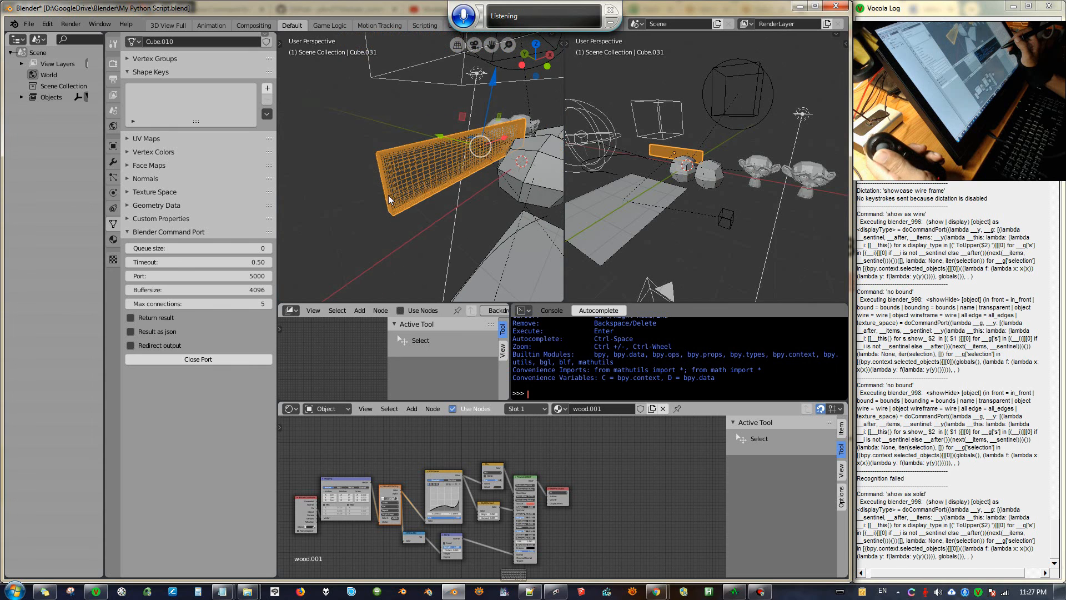
pyautogui.click(485, 143)
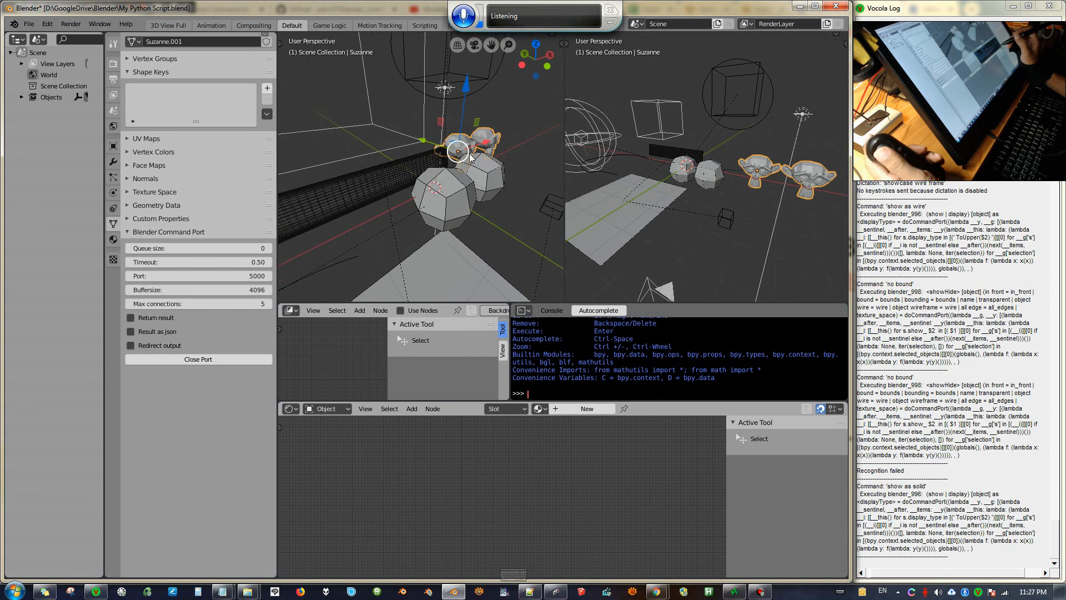
# Turn in-front display of the selected monkey heads on and off, and toggle X-ray on and off in the first 3D viewport.
pyautogui.moveTo(474, 175)
pyautogui.mouseDown(button='middle')
pyautogui.moveTo(335, 183)
pyautogui.moveTo(472, 176)
pyautogui.moveTo(471, 163)
pyautogui.moveTo(466, 176)
pyautogui.moveTo(304, 171)
pyautogui.moveTo(478, 168)
pyautogui.mouseUp(button='middle')
pyautogui.scroll(-5, 470, 174)
pyautogui.scroll(-6, 477, 169)
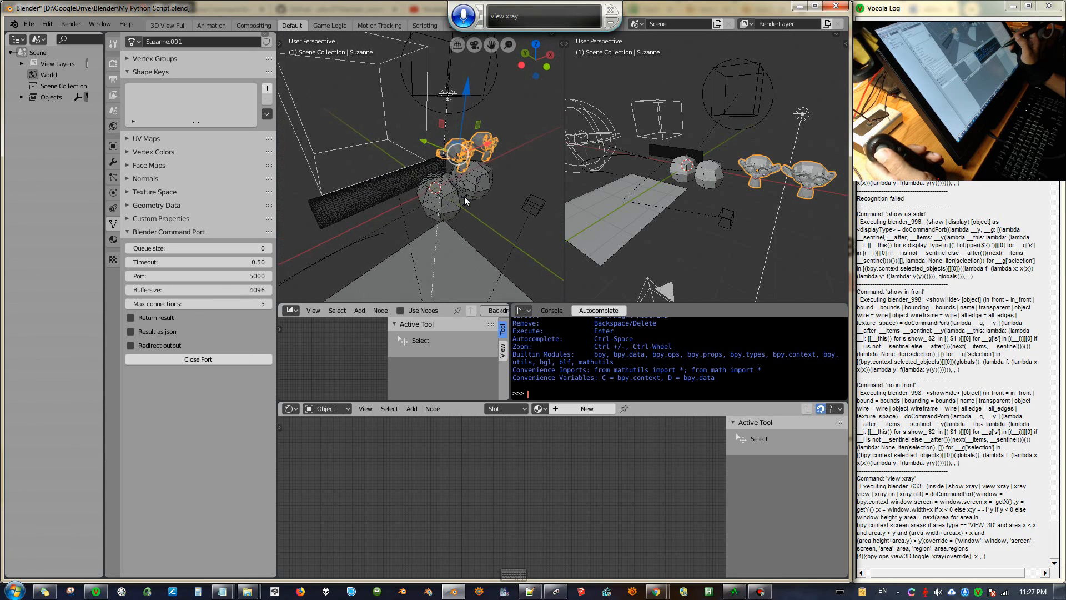
pyautogui.scroll(4, 461, 183)
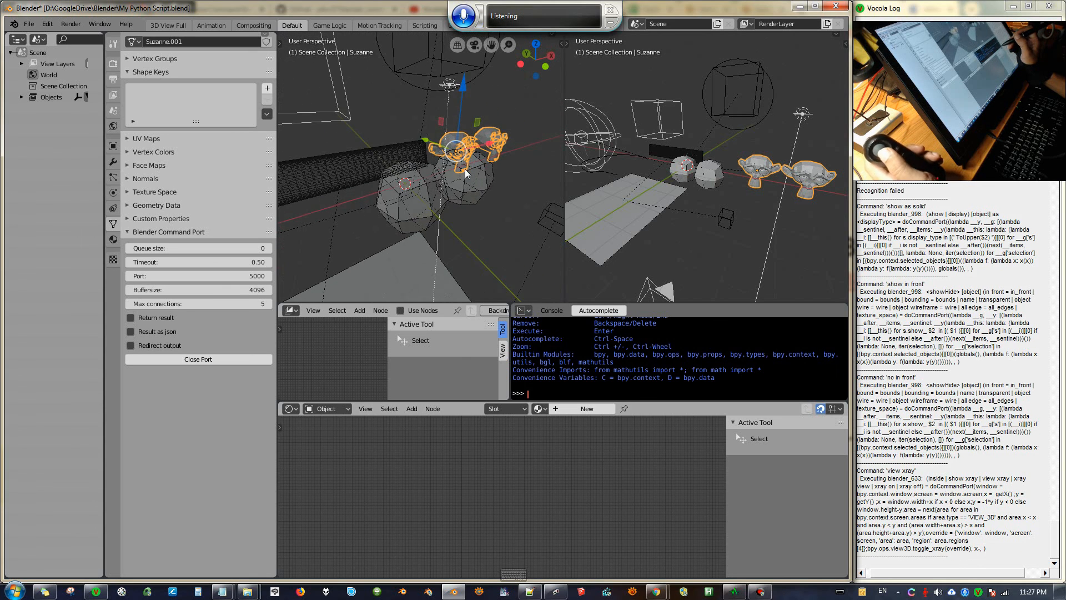
pyautogui.scroll(-5, 466, 179)
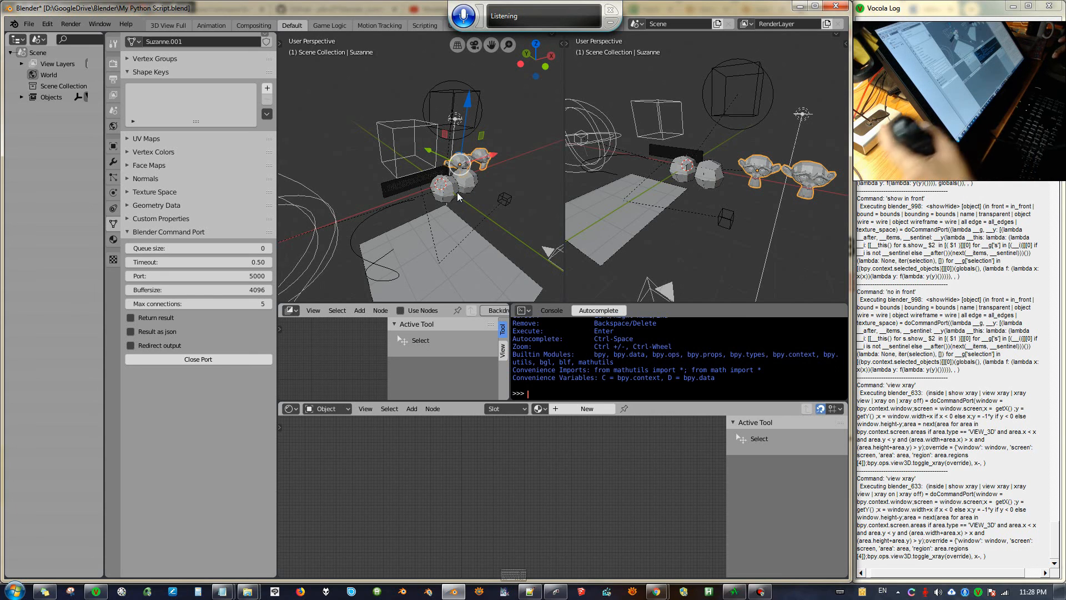
pyautogui.press('Pause')
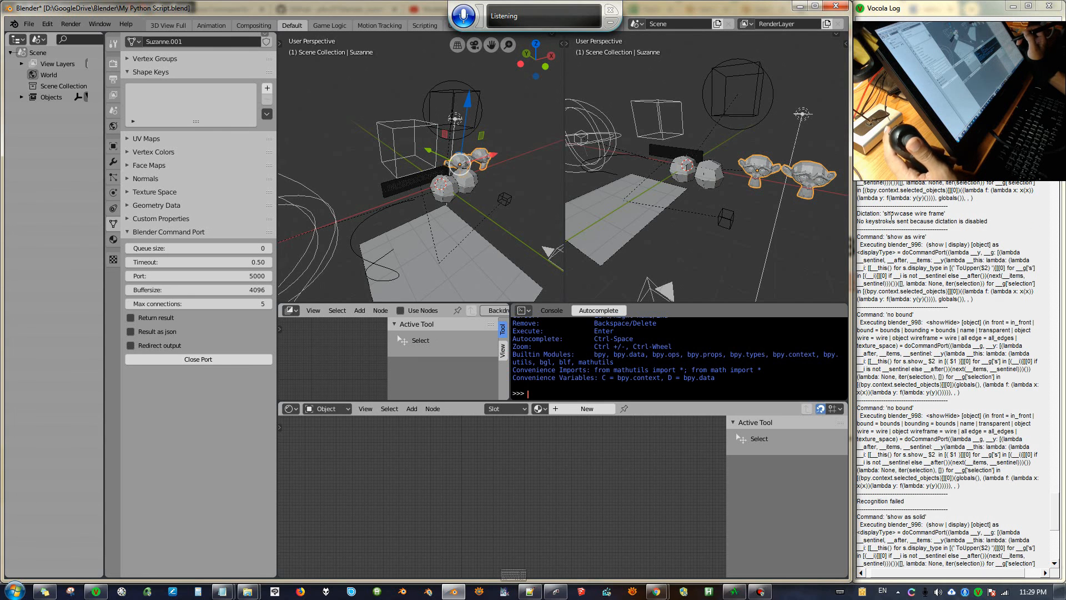
# Review the executed voice commands in the Vocola log, back to the entries before the first overlay command.
pyautogui.scroll(13, 889, 185)
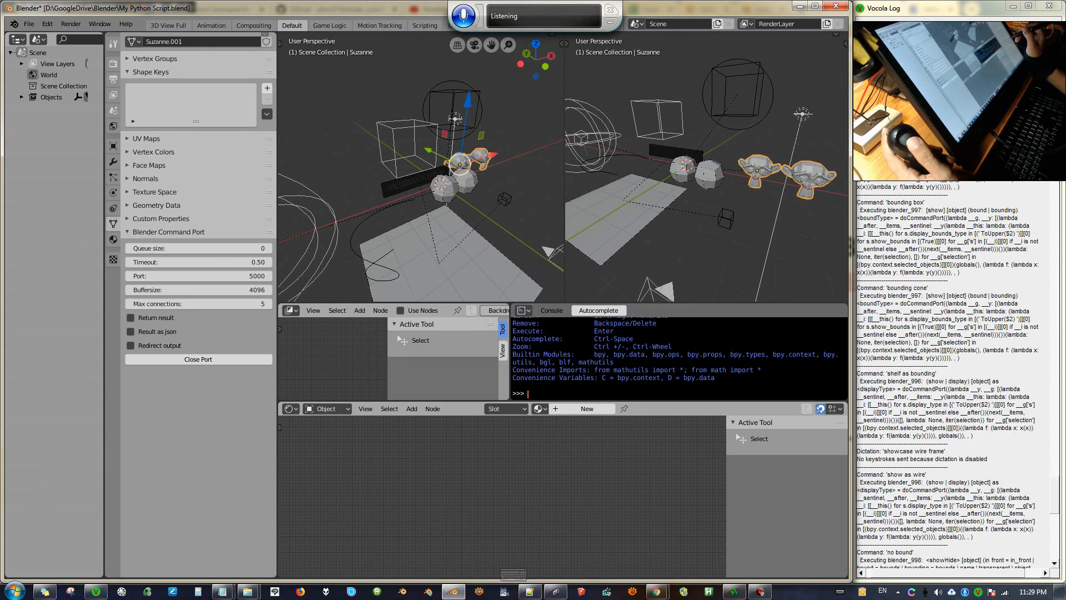
pyautogui.scroll(12, 889, 185)
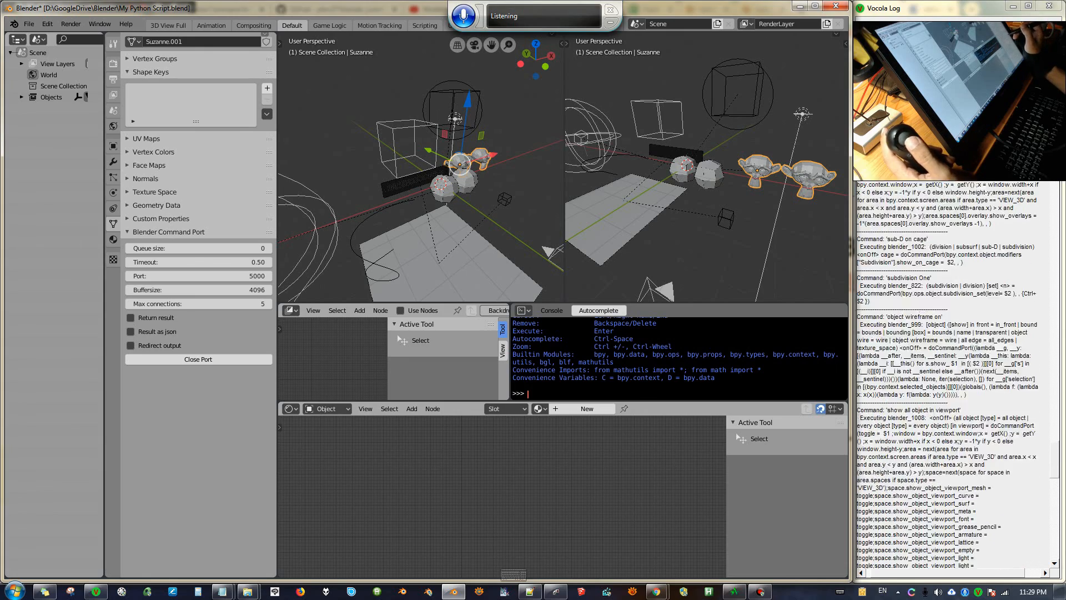
pyautogui.scroll(12, 889, 185)
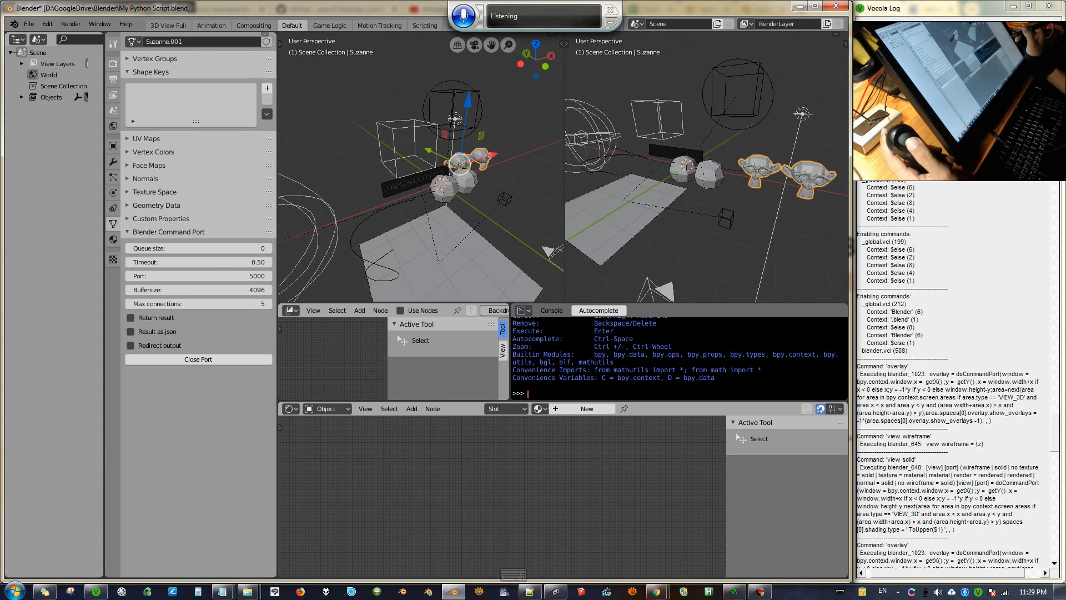
pyautogui.scroll(-14, 902, 195)
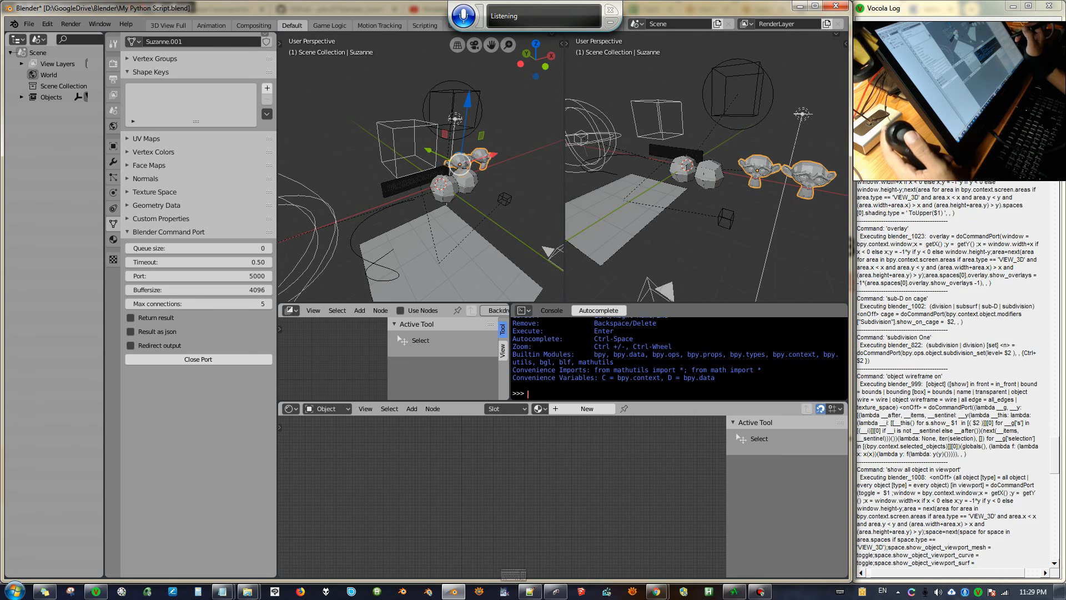
pyautogui.scroll(7, 949, 372)
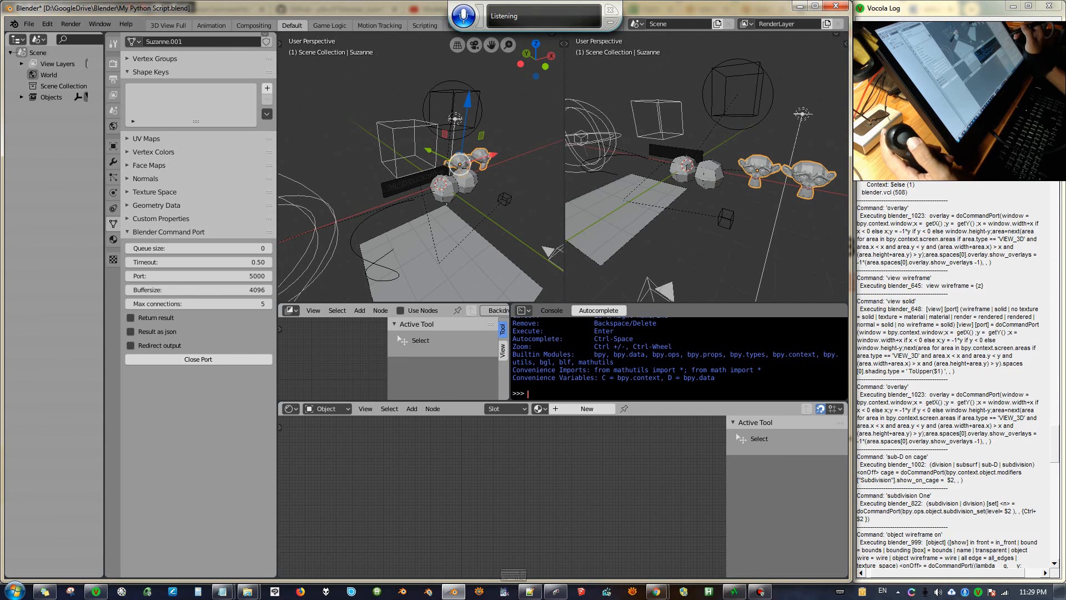
pyautogui.scroll(15, 949, 372)
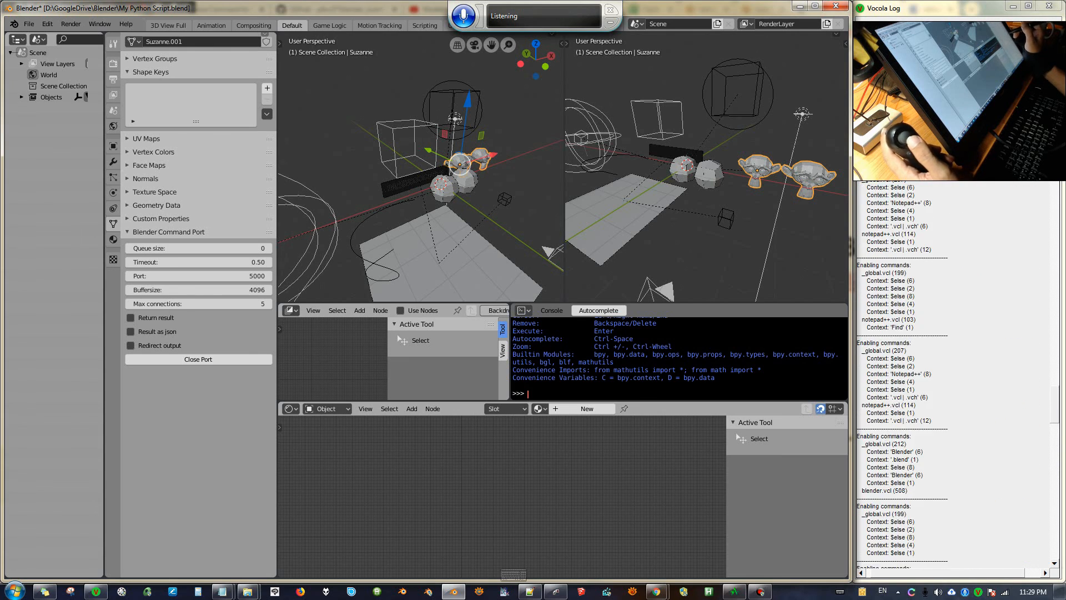
pyautogui.scroll(7, 949, 372)
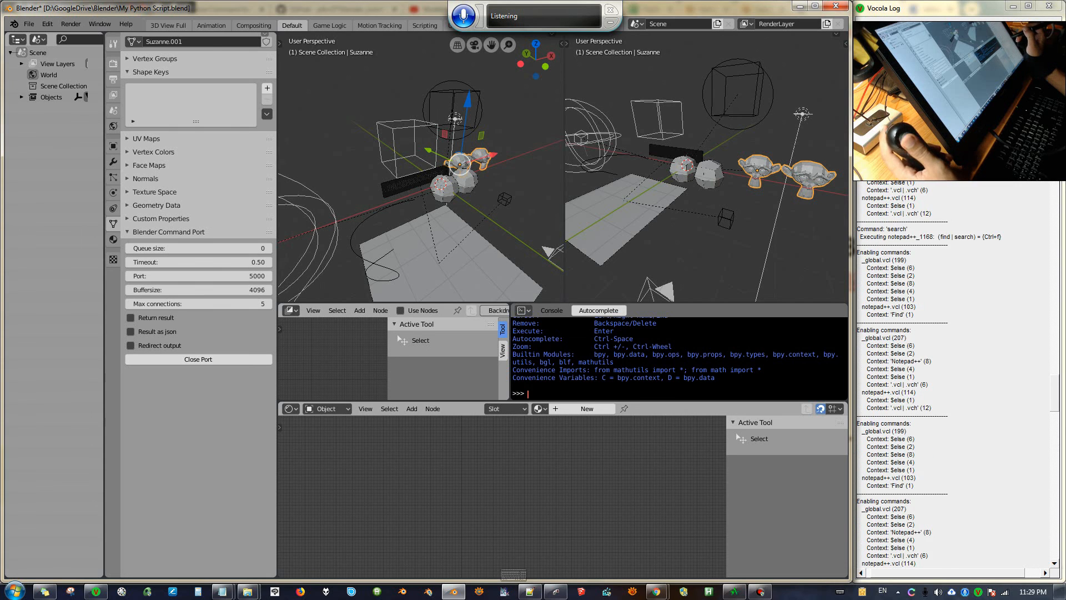
pyautogui.scroll(-15, 909, 187)
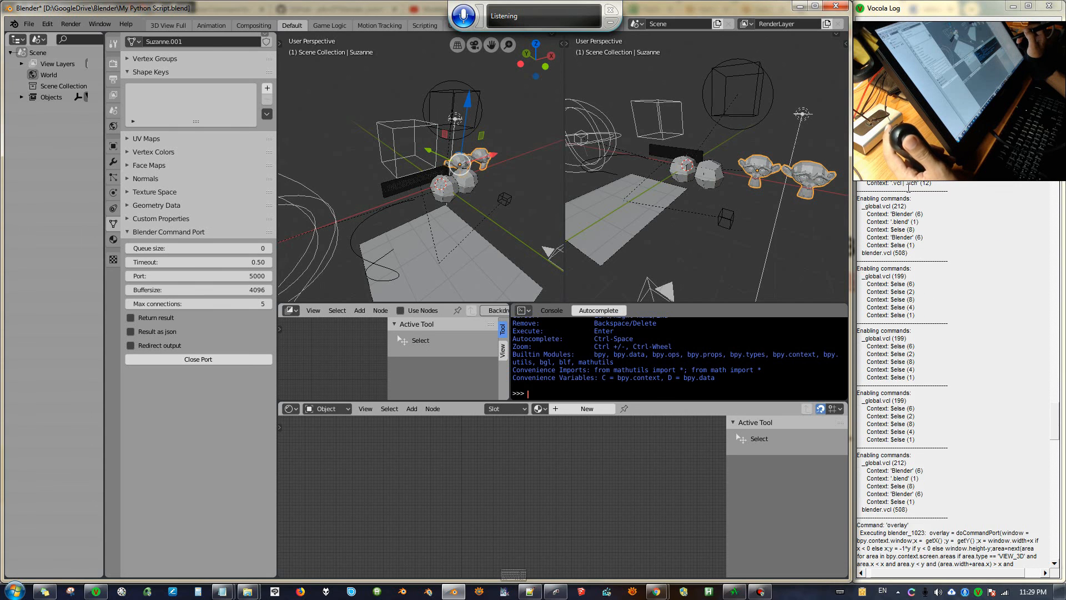
pyautogui.scroll(-3, 909, 187)
pyautogui.scroll(-3, 654, 172)
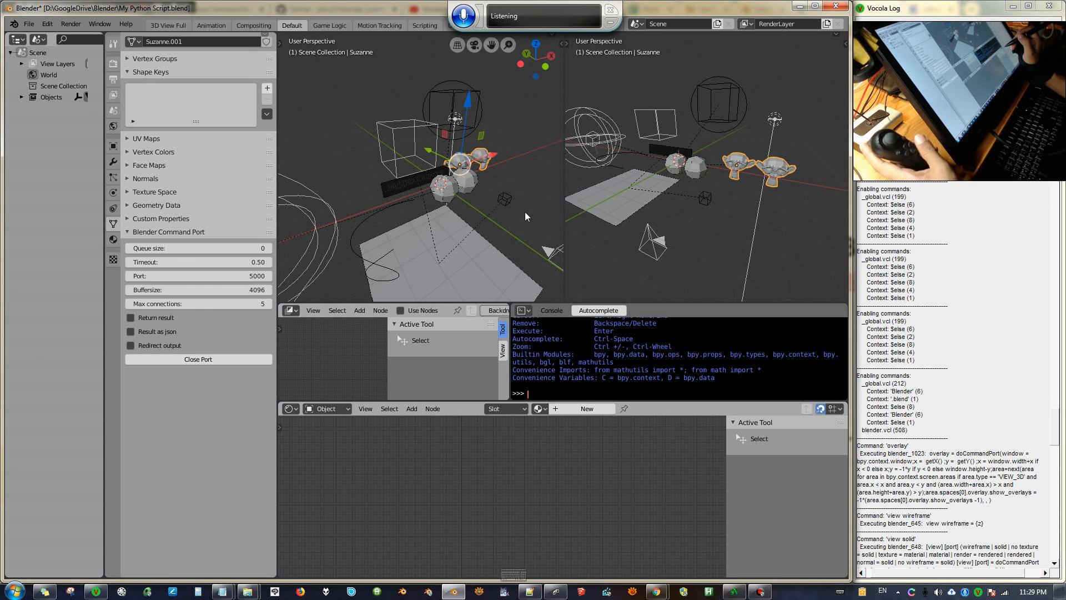
# Open the Speech Dictionary task for preventing a word from being dictated, and look up the misrecognized phrase in the Vocola log.
pyautogui.scroll(-1, 540, 191)
pyautogui.scroll(1, 539, 190)
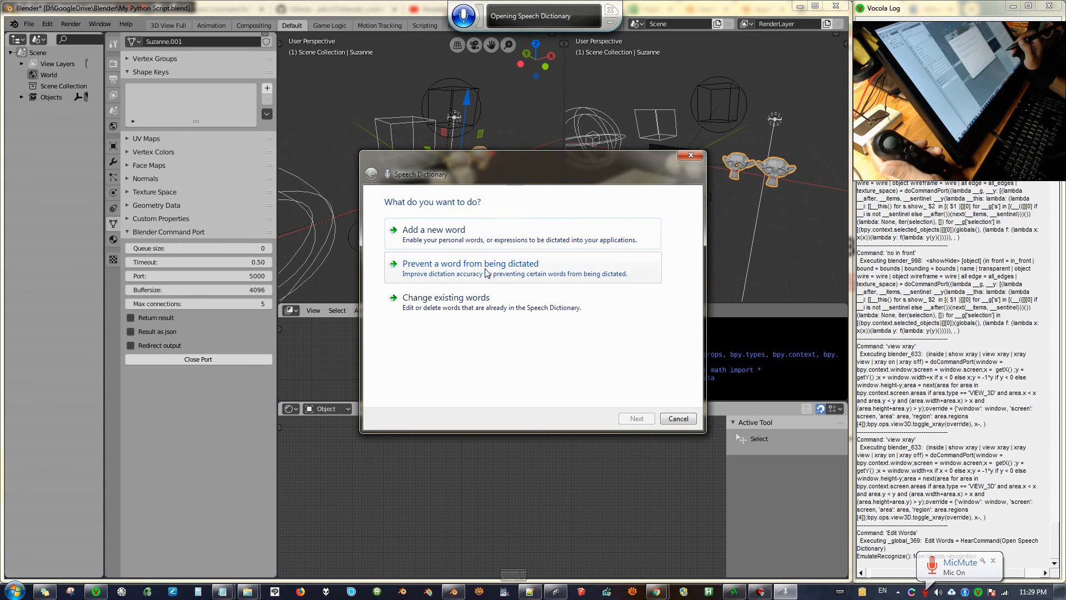
pyautogui.click(491, 270)
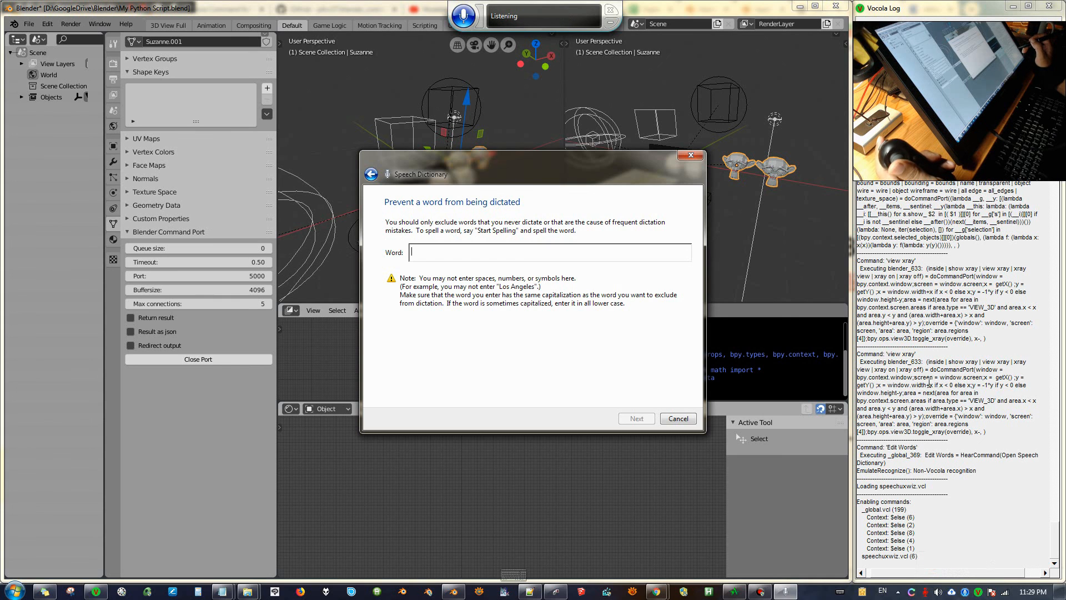
pyautogui.click(913, 289)
pyautogui.scroll(8, 911, 336)
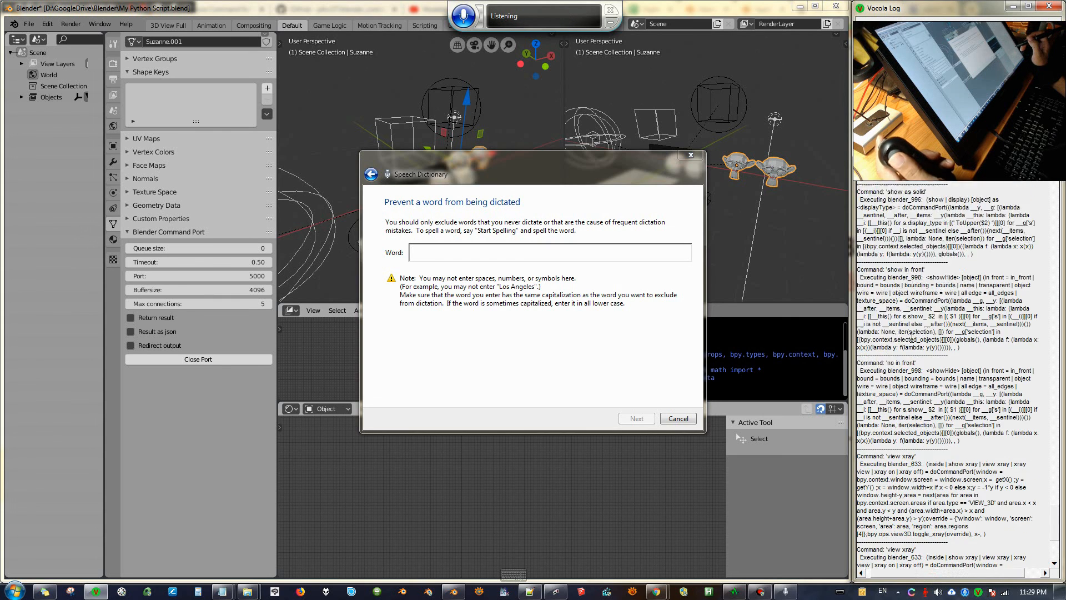
pyautogui.scroll(9, 911, 336)
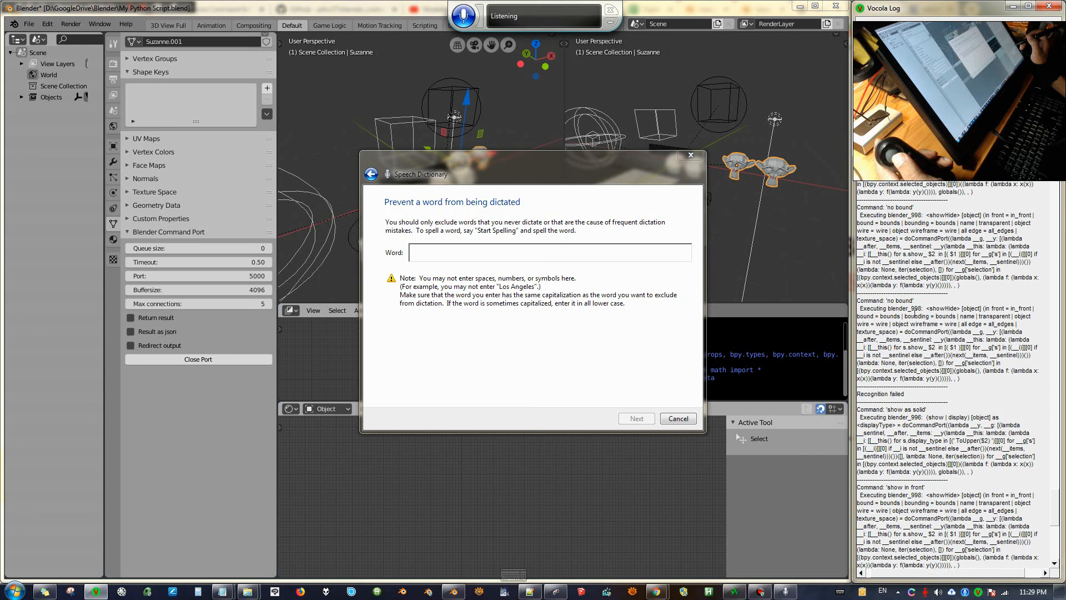
# Exclude the word "showcase" from dictation, keeping the Speech Dictionary open for more modifications.
pyautogui.click(468, 253)
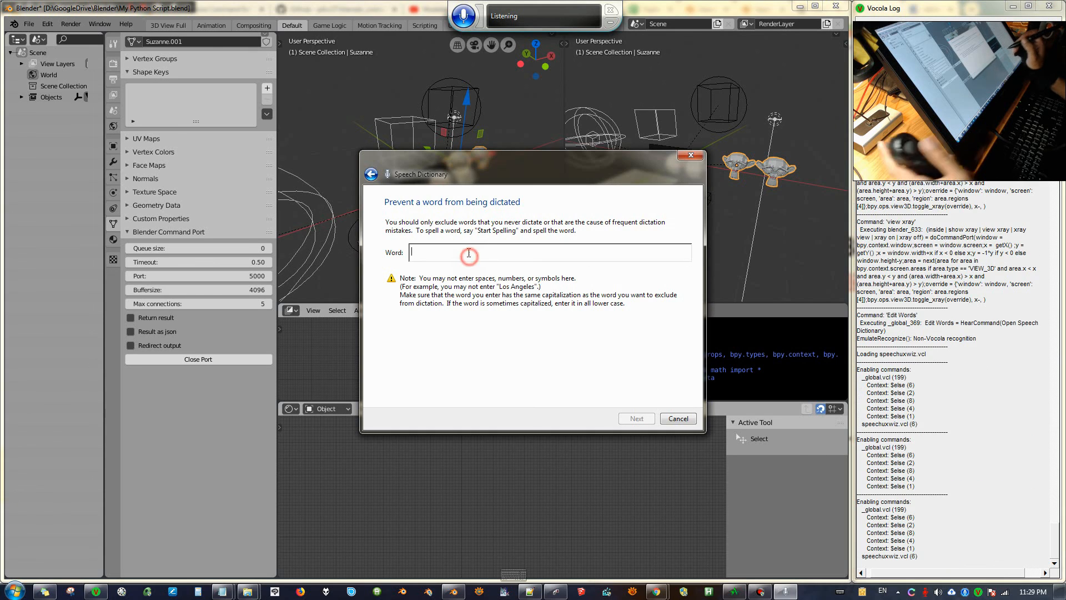
pyautogui.write('show')
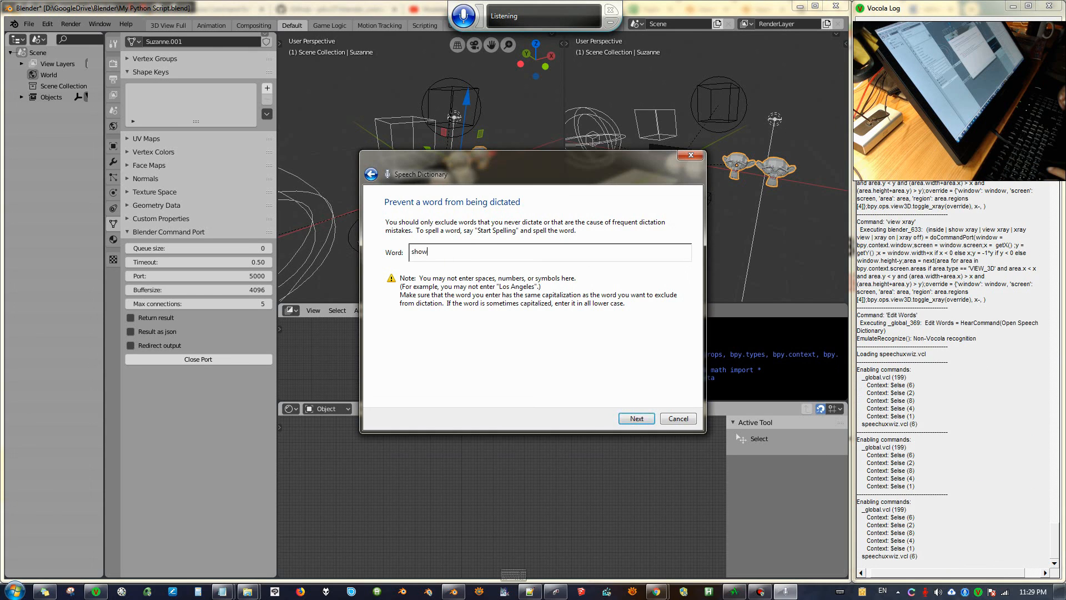
pyautogui.write('case')
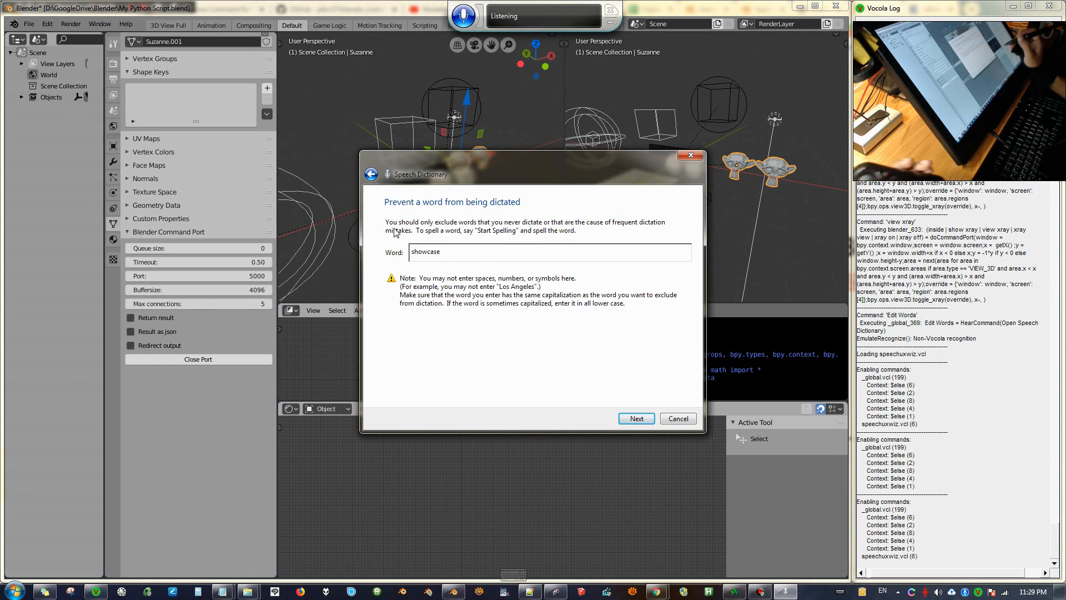
pyautogui.scroll(10, 926, 196)
pyautogui.scroll(12, 926, 196)
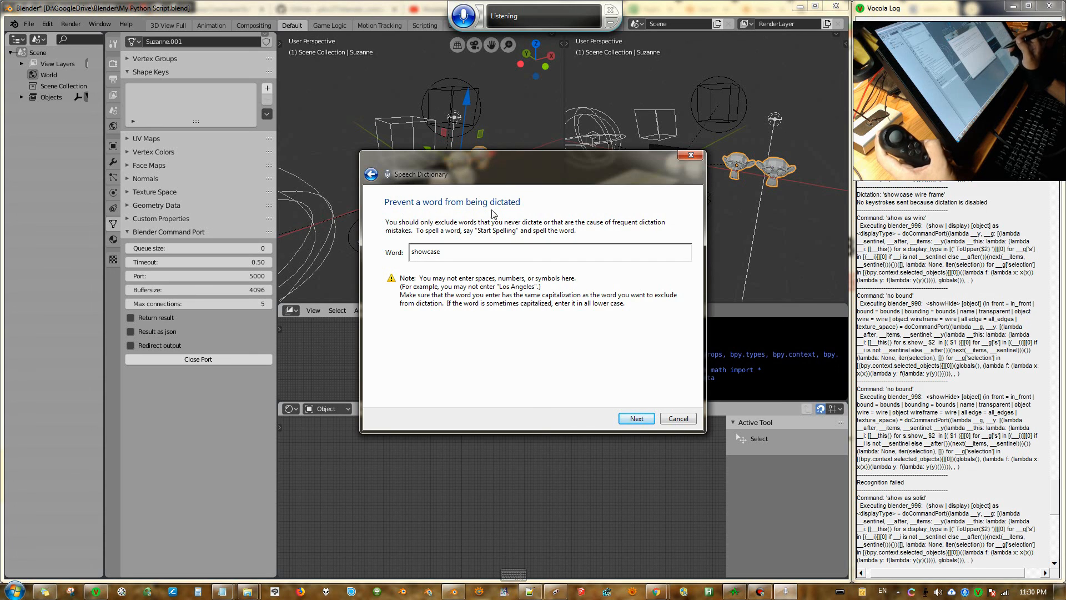
pyautogui.click(637, 419)
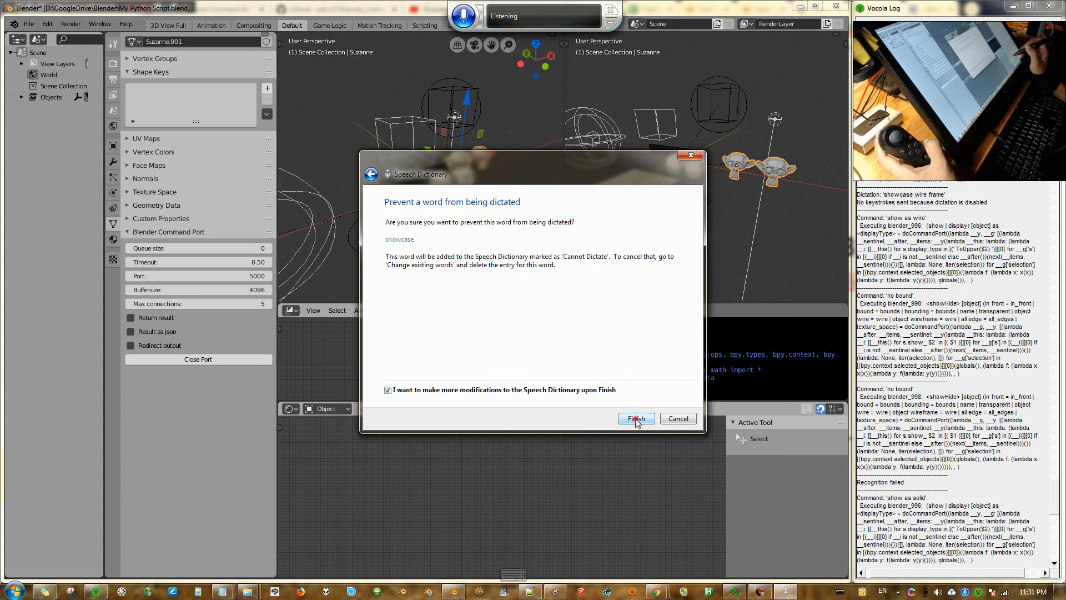
pyautogui.click(636, 420)
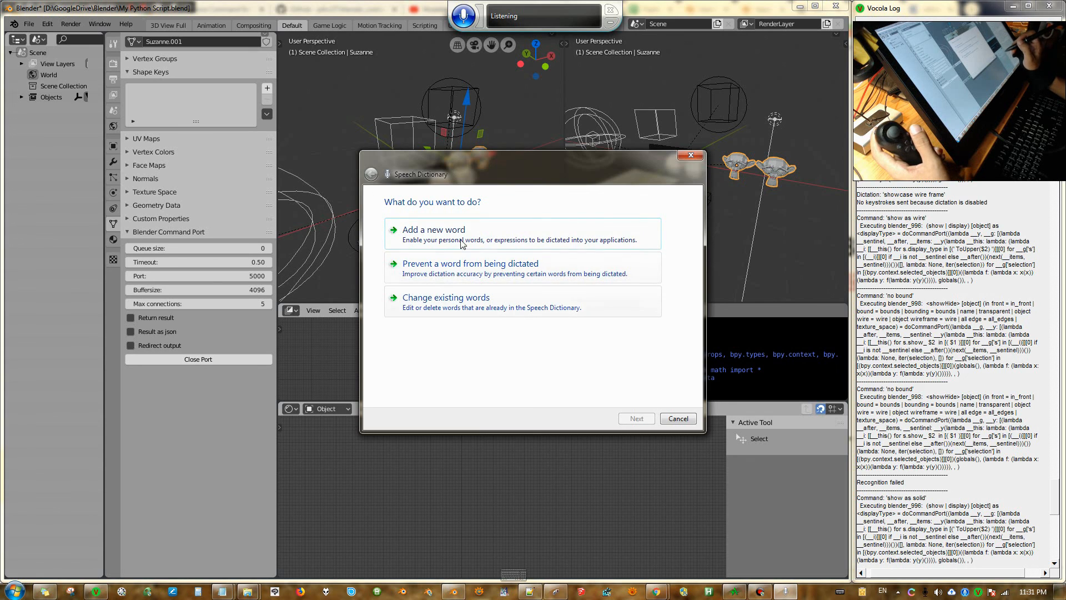
# View the list of existing words available for editing in the Speech Dictionary, and close the dictionary.
pyautogui.click(456, 309)
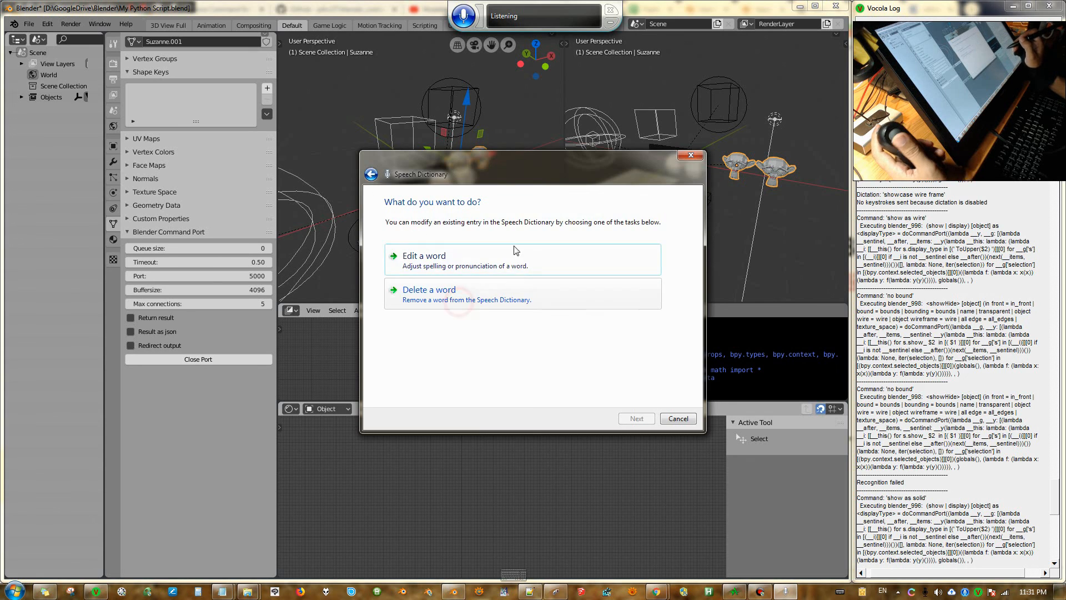
pyautogui.click(451, 262)
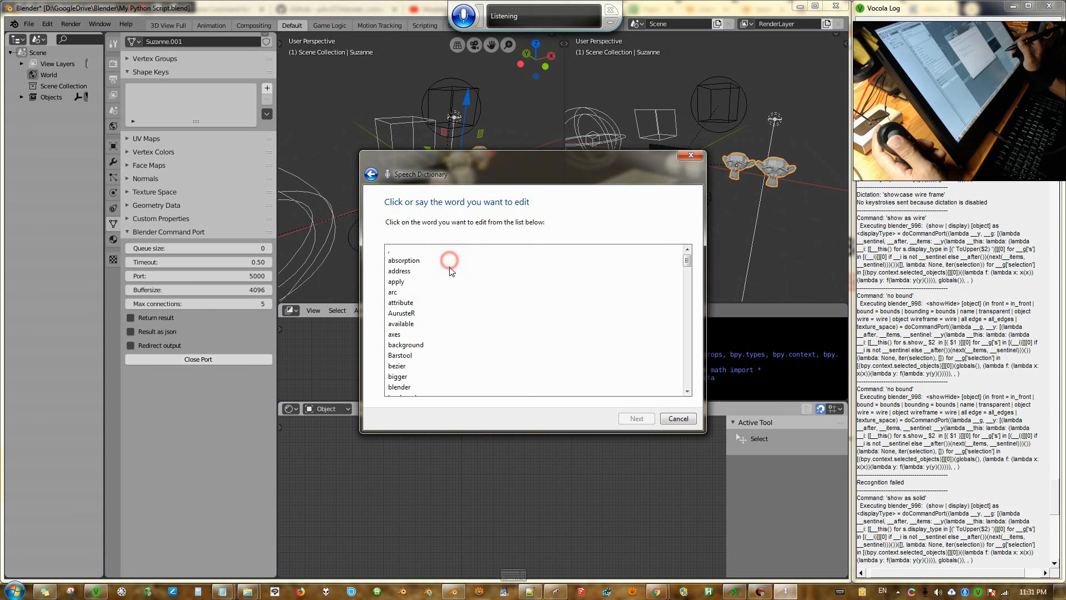
pyautogui.moveTo(687, 261)
pyautogui.mouseDown()
pyautogui.moveTo(684, 391)
pyautogui.moveTo(694, 248)
pyautogui.mouseUp()
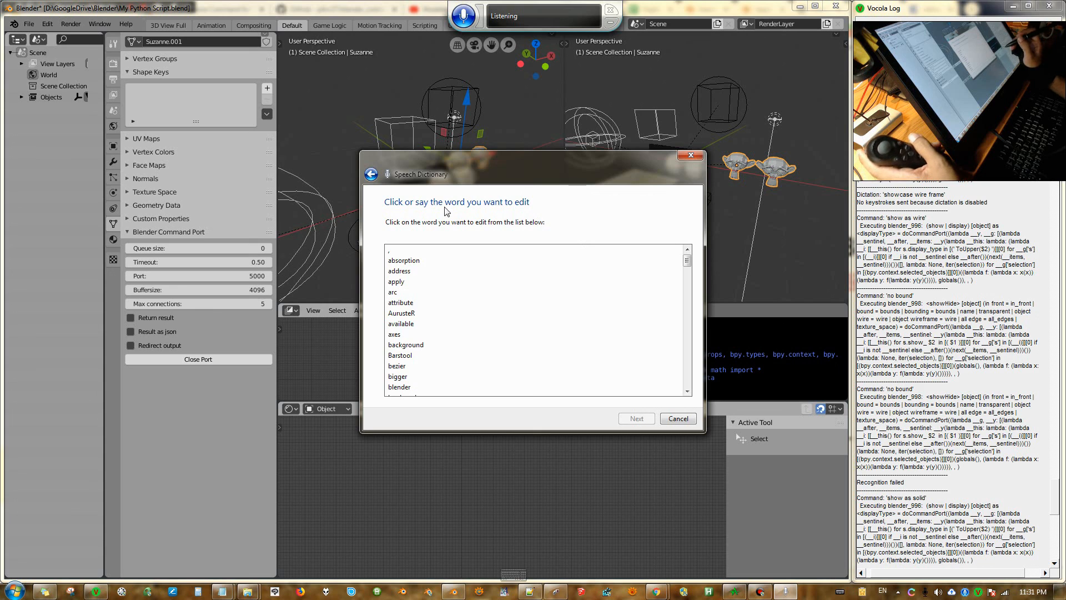
pyautogui.click(689, 156)
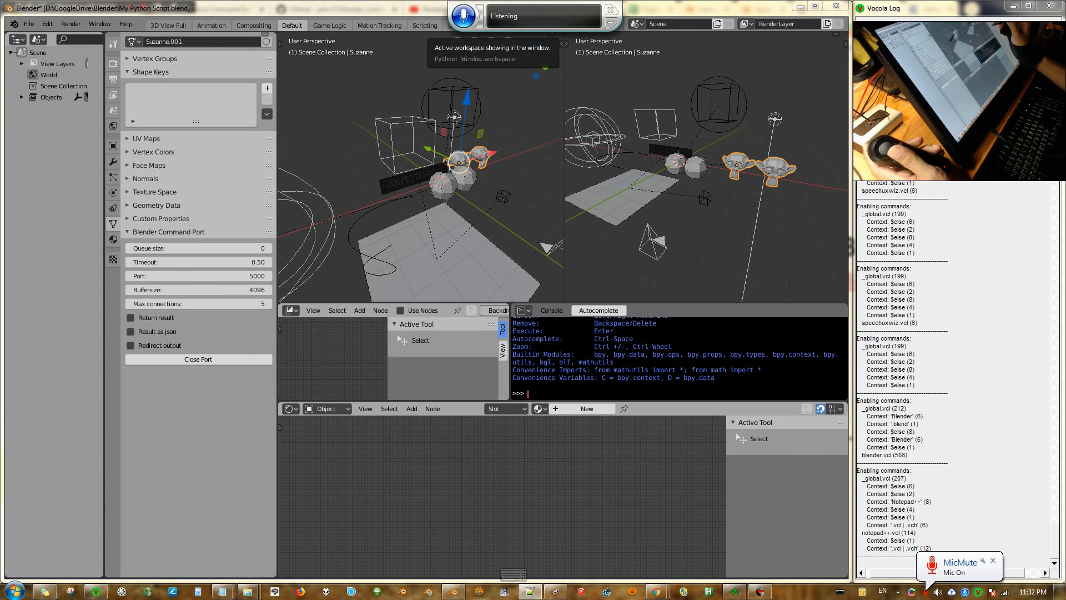
# Switch to blender.vcl in Notepad++ and highlight the overlay command definitions from the <overlayProp> list on line 1160 to line 1170.
pyautogui.hotkey('alt', 'Tab')
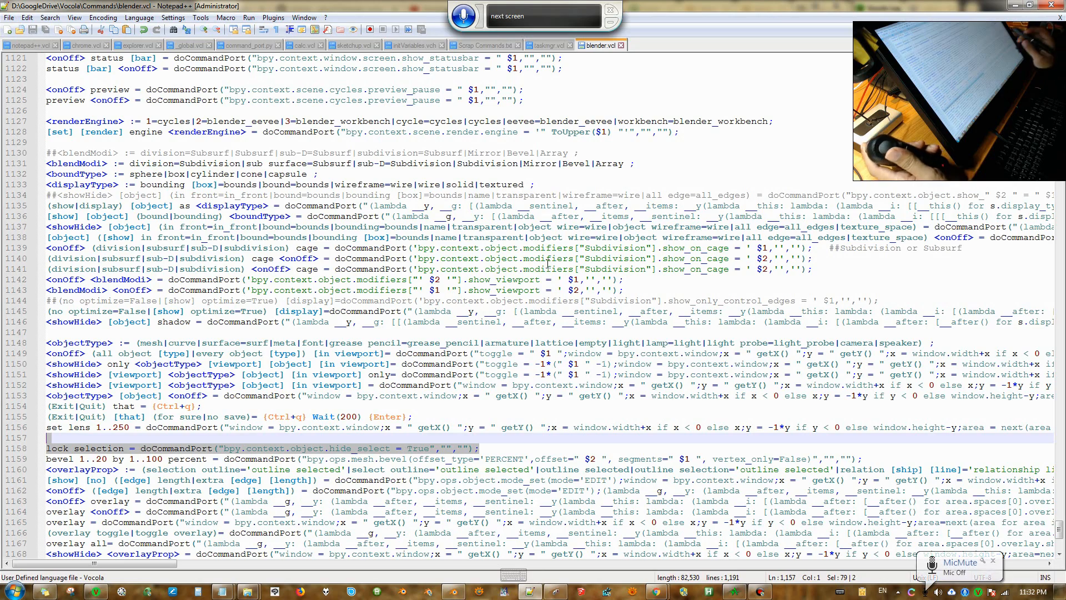
pyautogui.scroll(-1, 421, 367)
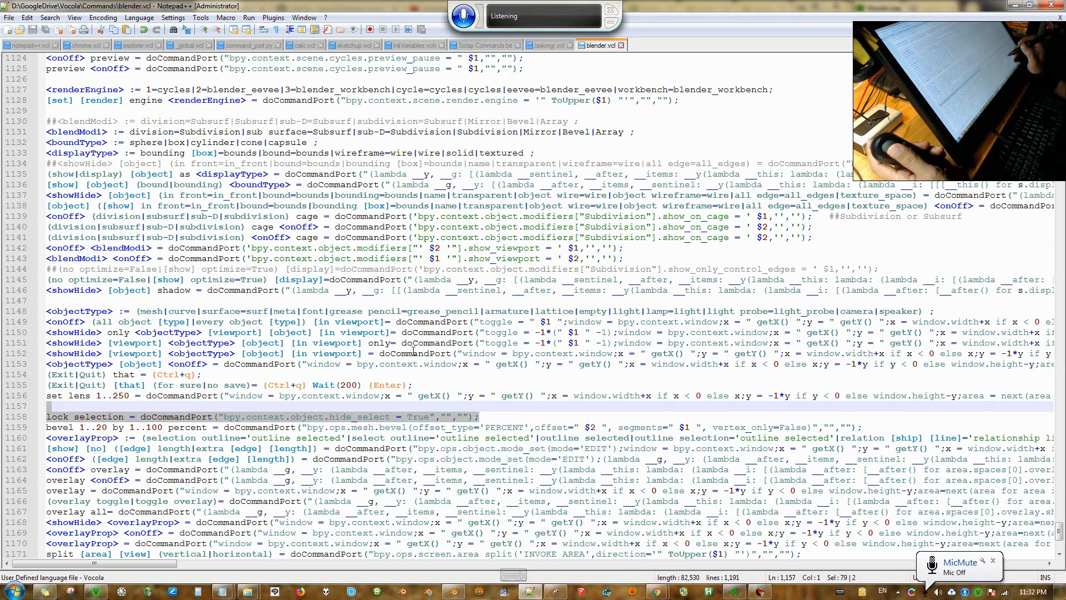
pyautogui.scroll(-4, 150, 334)
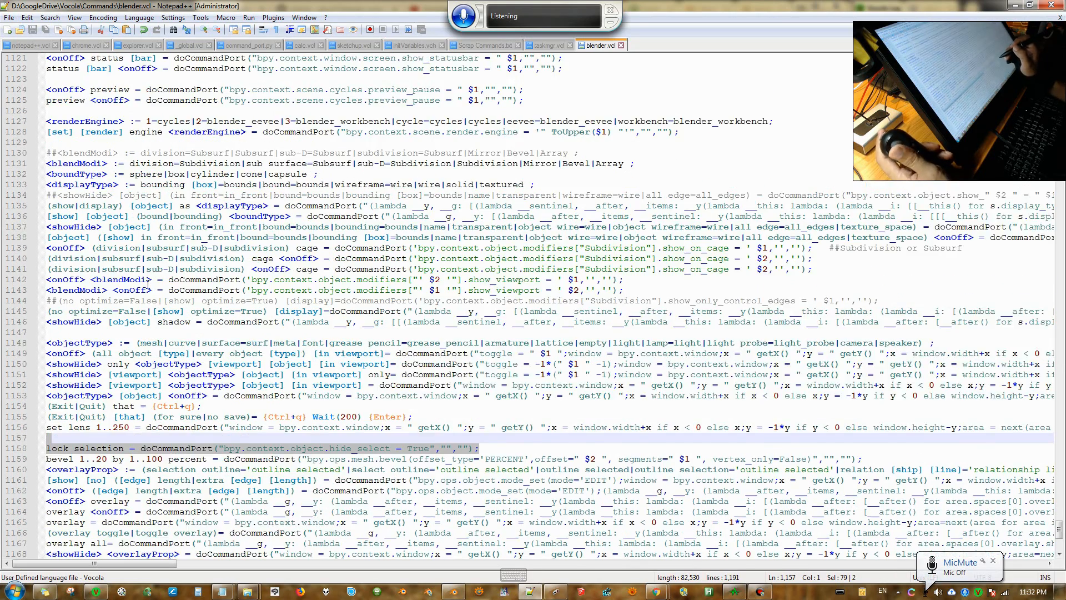
pyautogui.scroll(-1, 139, 389)
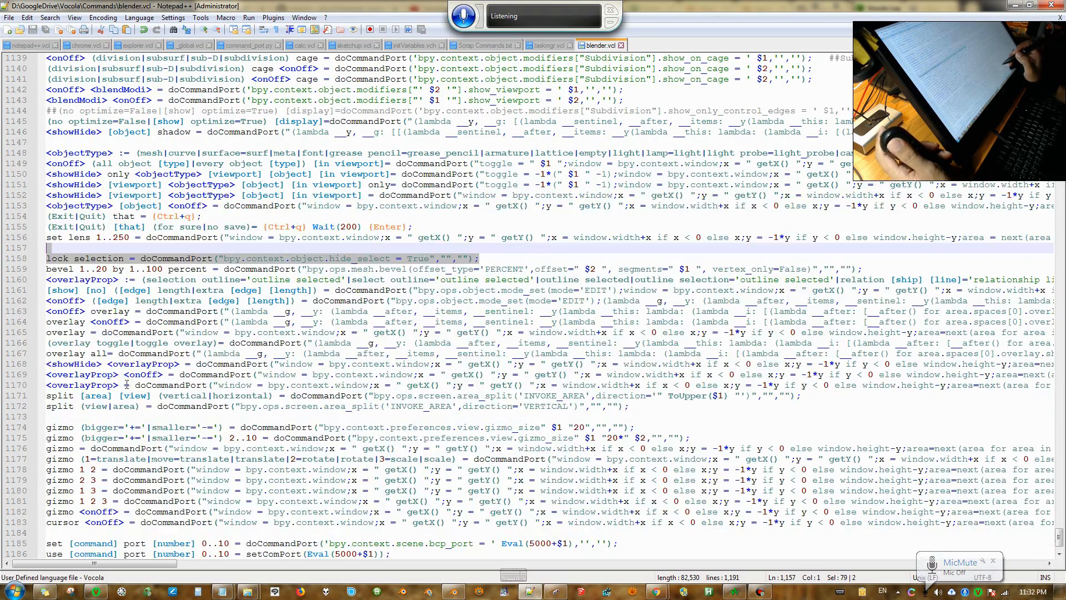
pyautogui.scroll(2, 92, 364)
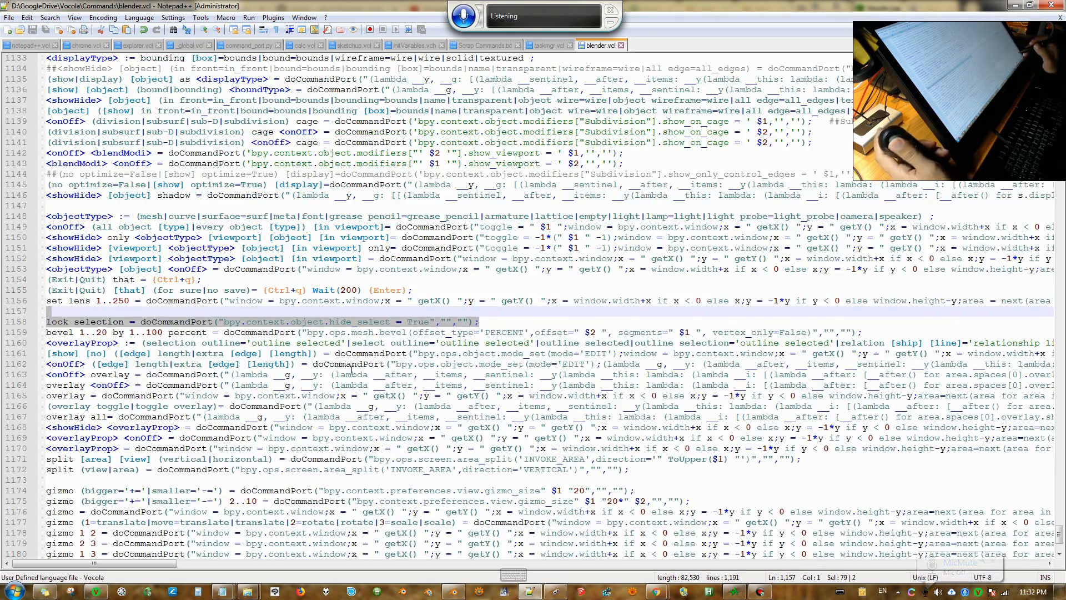
pyautogui.click(64, 385)
pyautogui.click(95, 376)
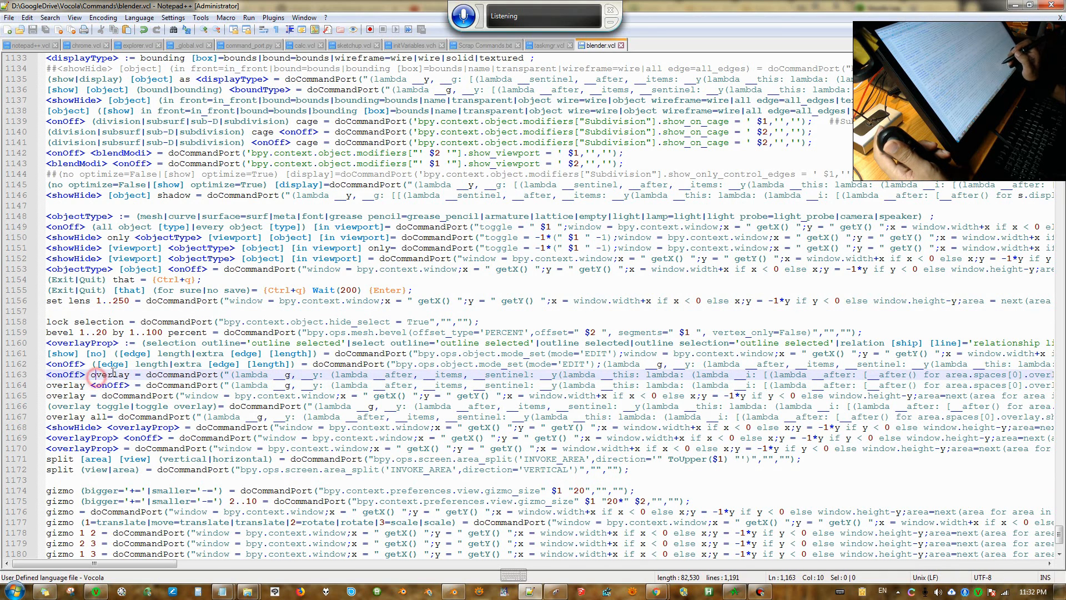
pyautogui.click(91, 343)
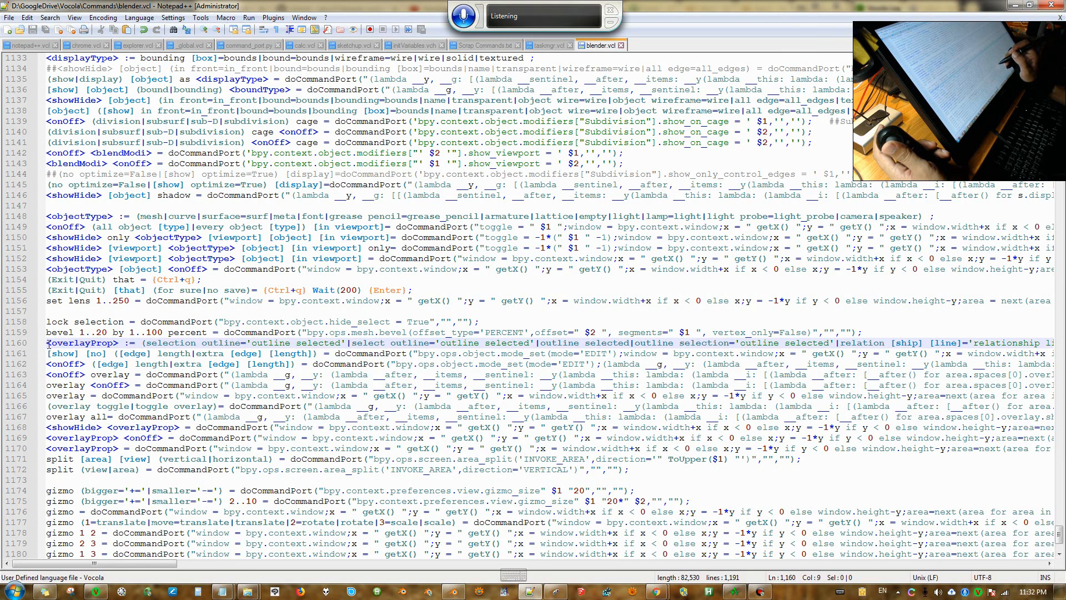
pyautogui.moveTo(46, 343); pyautogui.dragTo(880, 448)
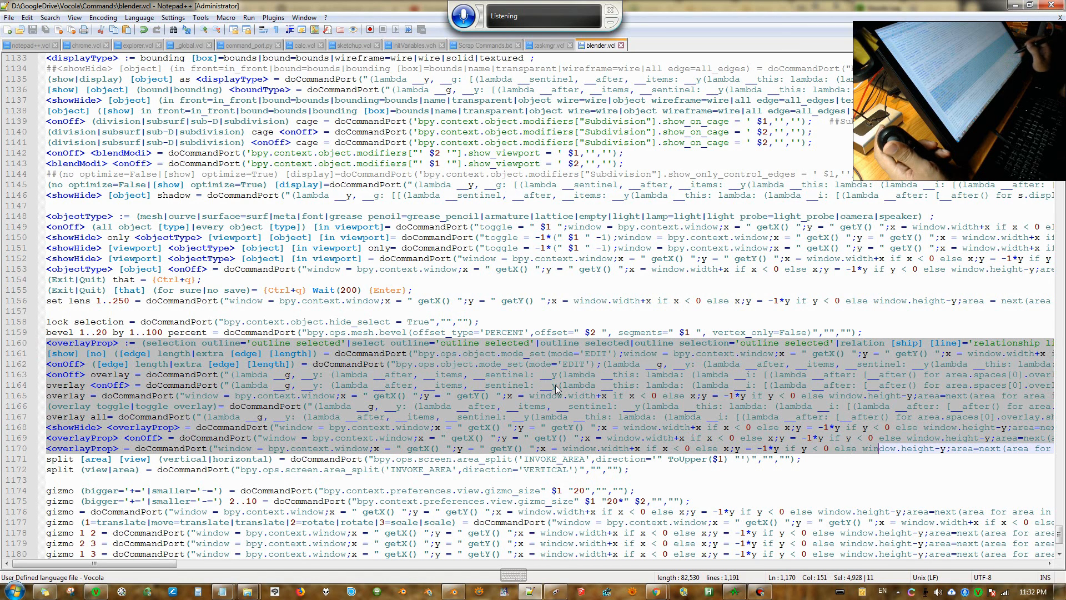
# Highlight the selection outline alternatives in the <overlayProp> list on line 1160, and examine the edge length command on line 1161.
pyautogui.click(363, 347)
pyautogui.click(445, 343)
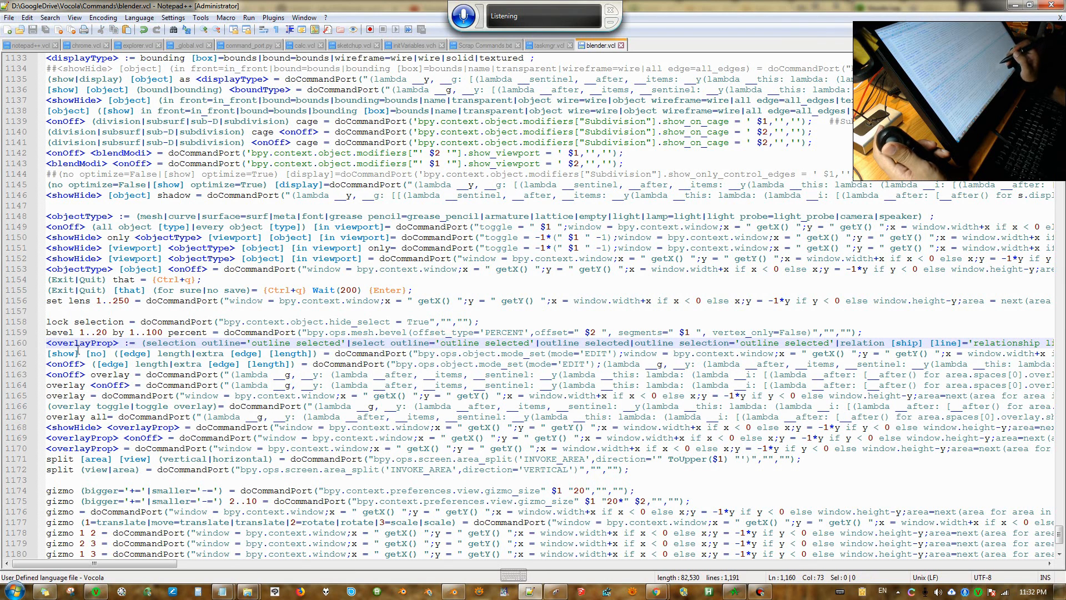
pyautogui.click(103, 356)
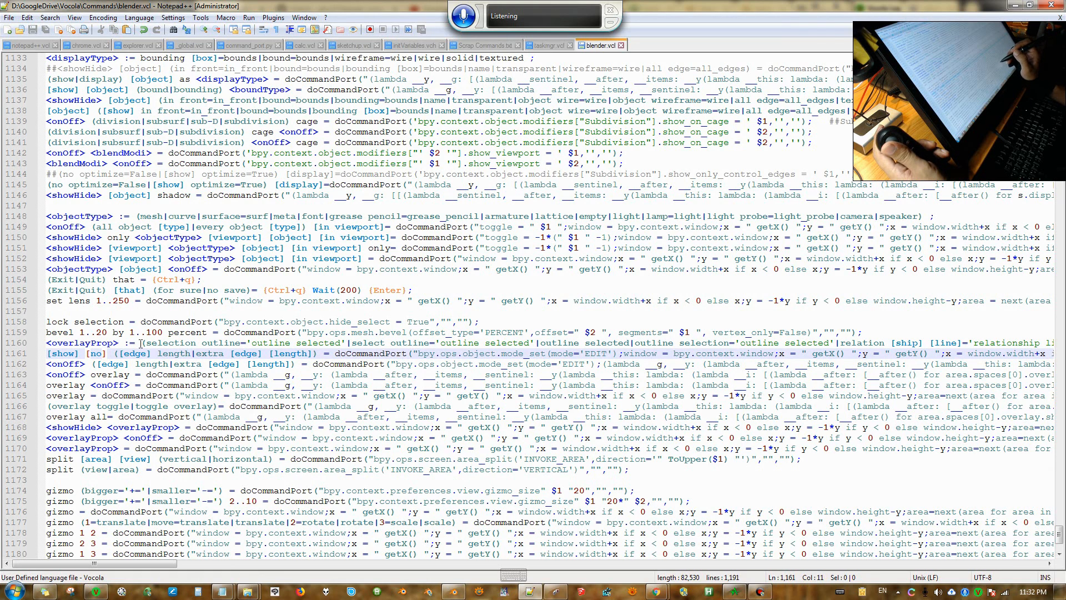
pyautogui.moveTo(141, 345); pyautogui.dragTo(862, 344)
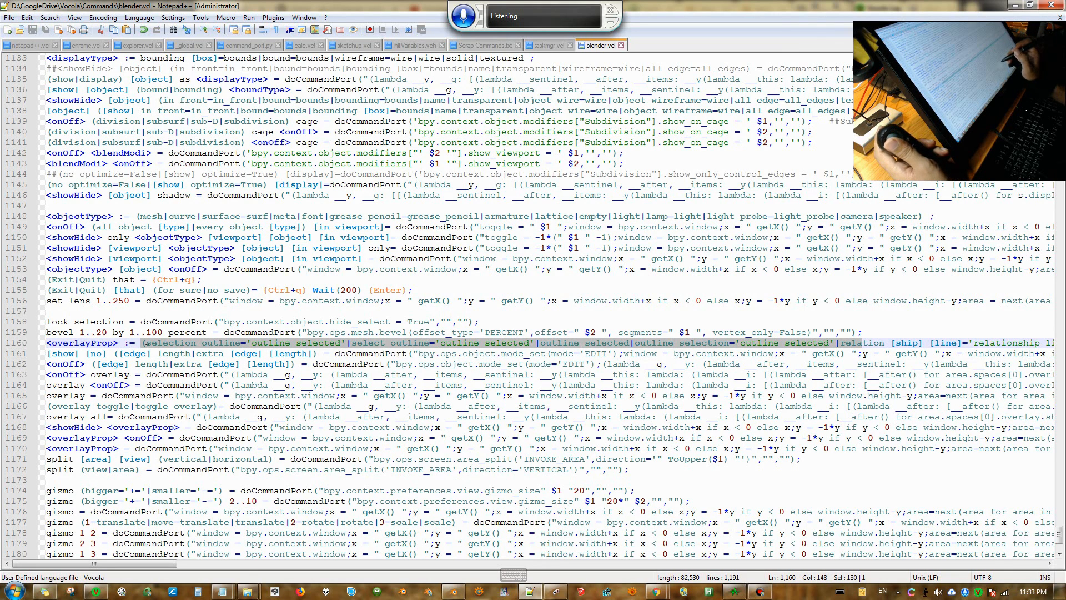
pyautogui.moveTo(142, 563); pyautogui.dragTo(105, 557)
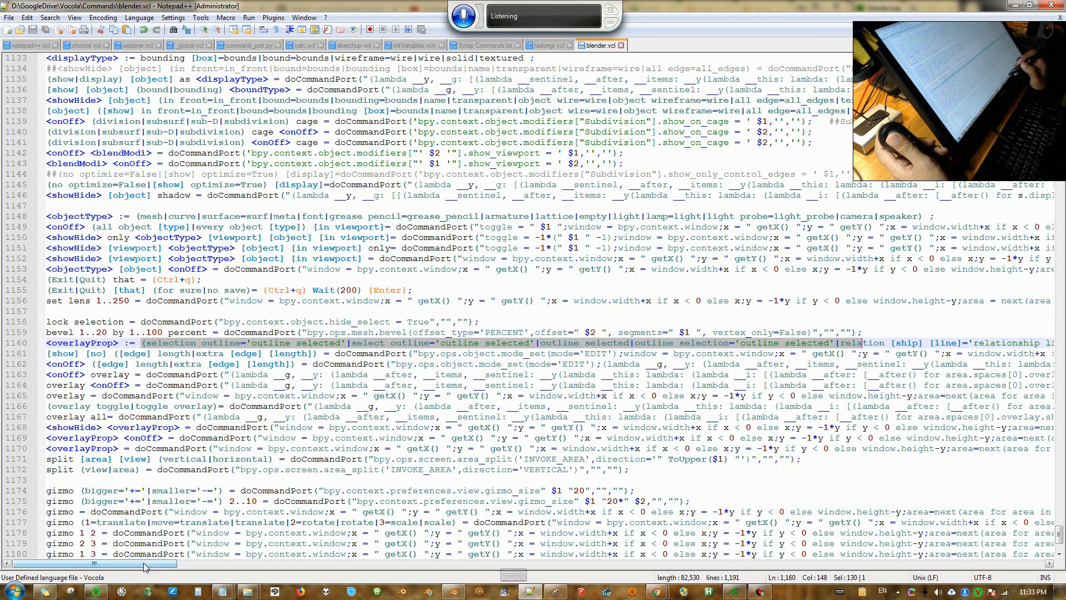
pyautogui.moveTo(142, 564); pyautogui.dragTo(155, 565)
pyautogui.click(367, 355)
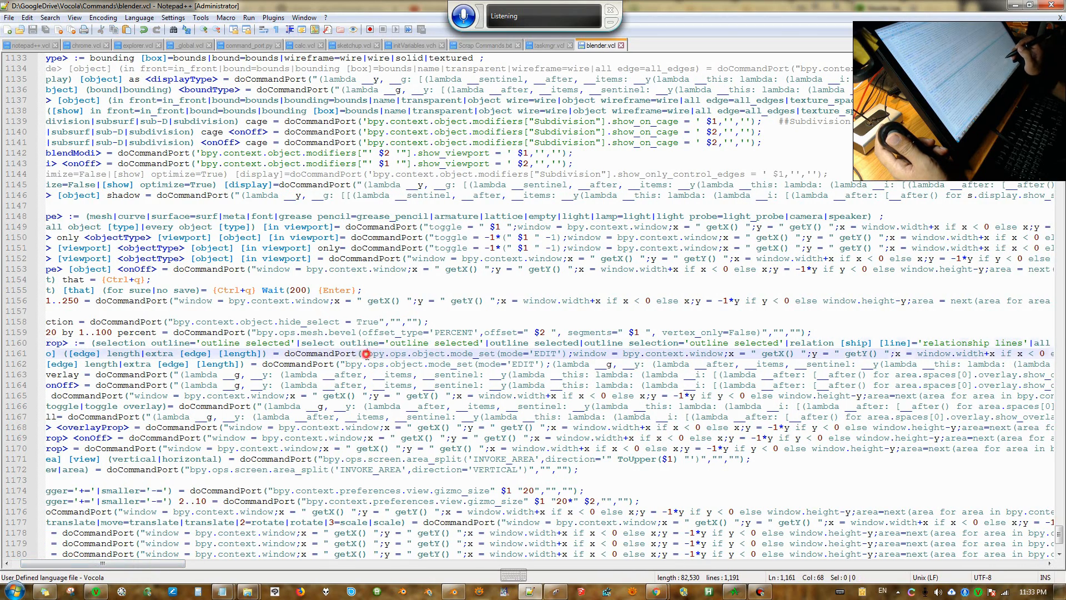
pyautogui.moveTo(118, 564); pyautogui.dragTo(110, 565)
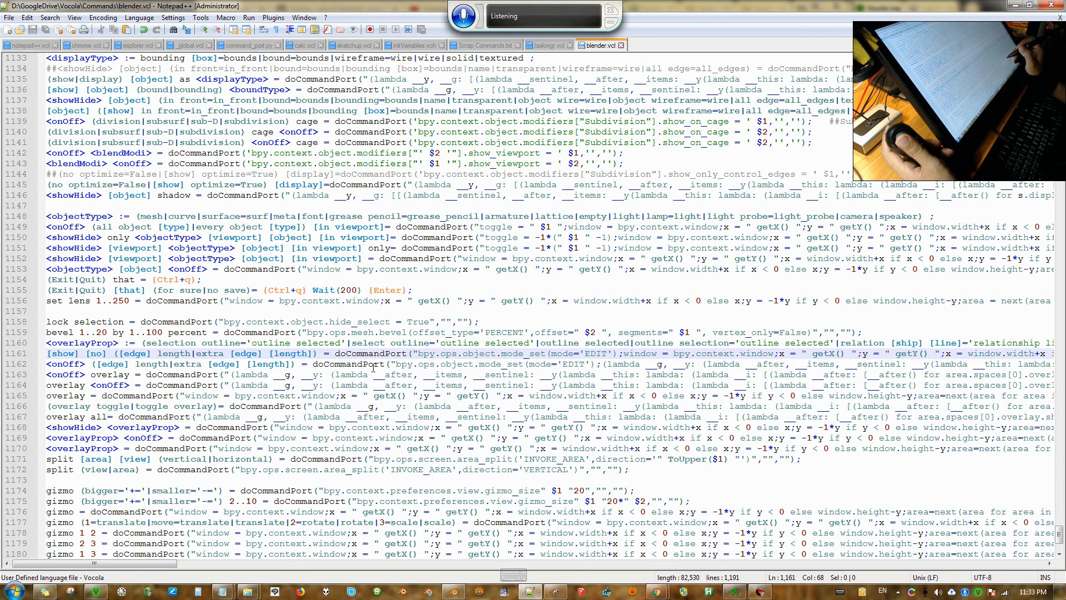
# Highlight doCommandPort in the overlay command on line 1165, and the spoken phrase "overlay <onOff>" on line 1164.
pyautogui.moveTo(152, 377); pyautogui.dragTo(190, 398)
pyautogui.click(84, 385)
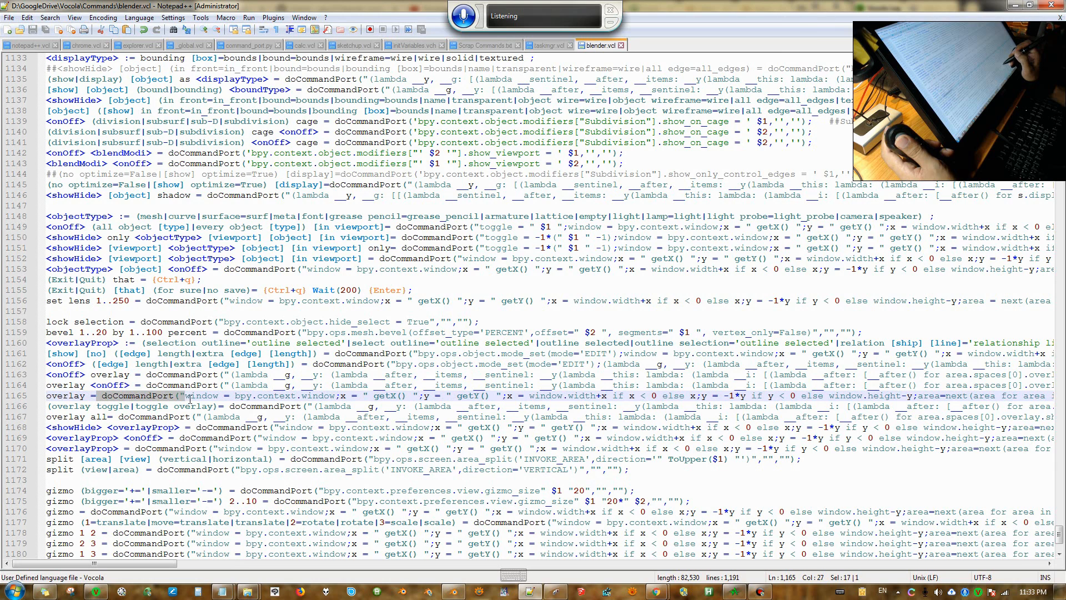
pyautogui.click(85, 385)
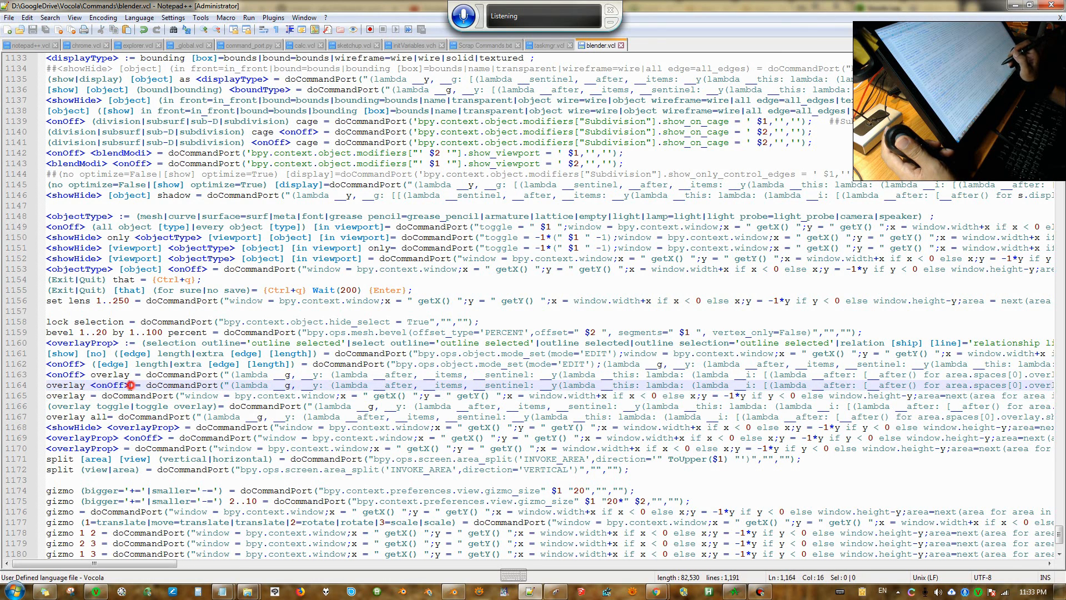
pyautogui.moveTo(131, 385); pyautogui.dragTo(67, 387)
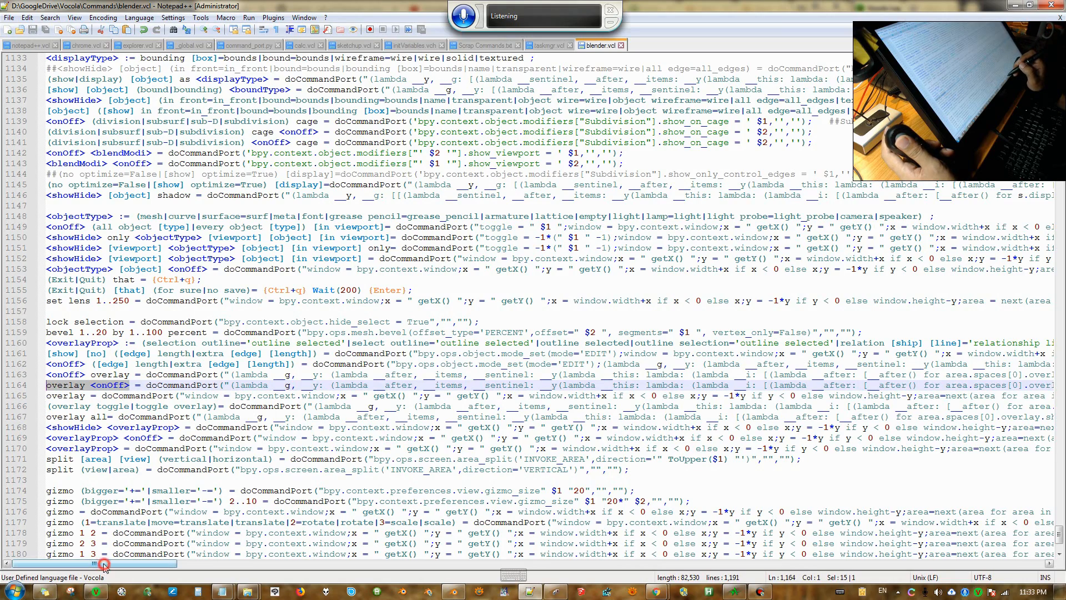
pyautogui.moveTo(104, 564)
pyautogui.mouseDown()
pyautogui.moveTo(131, 564)
pyautogui.moveTo(100, 556)
pyautogui.mouseUp()
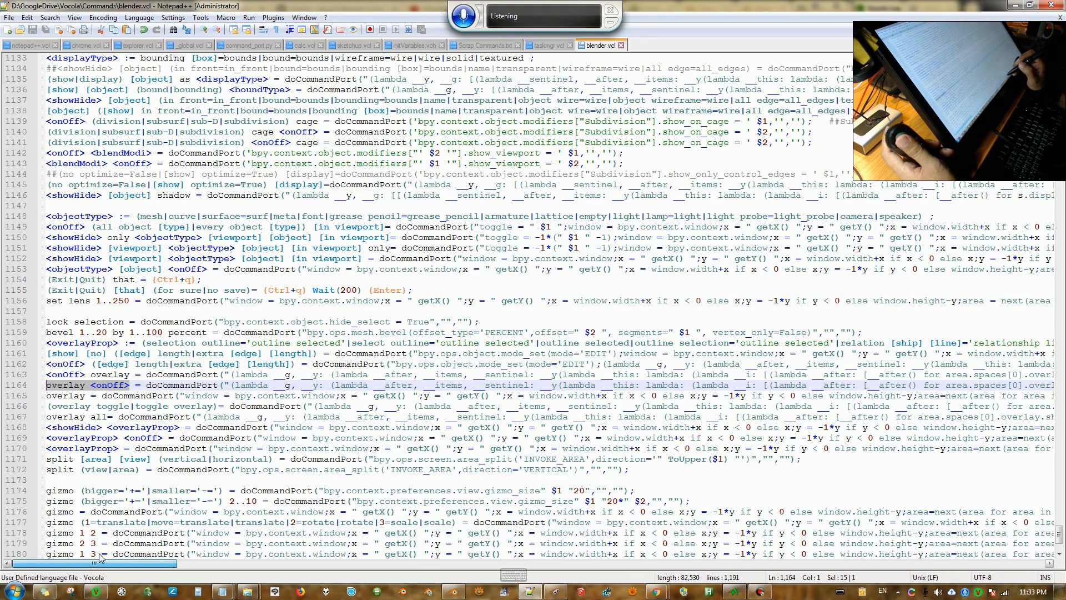
# Highlight the code from "window = bpy.context.window" through getX() in the overlay command on line 1165, and clear the selection.
pyautogui.click(98, 415)
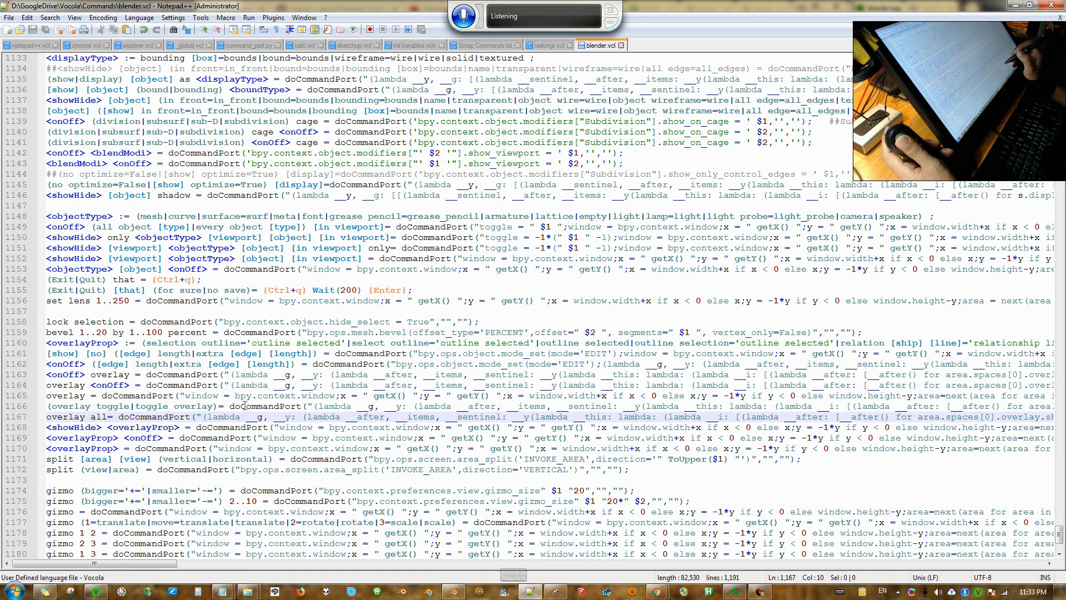
pyautogui.click(297, 396)
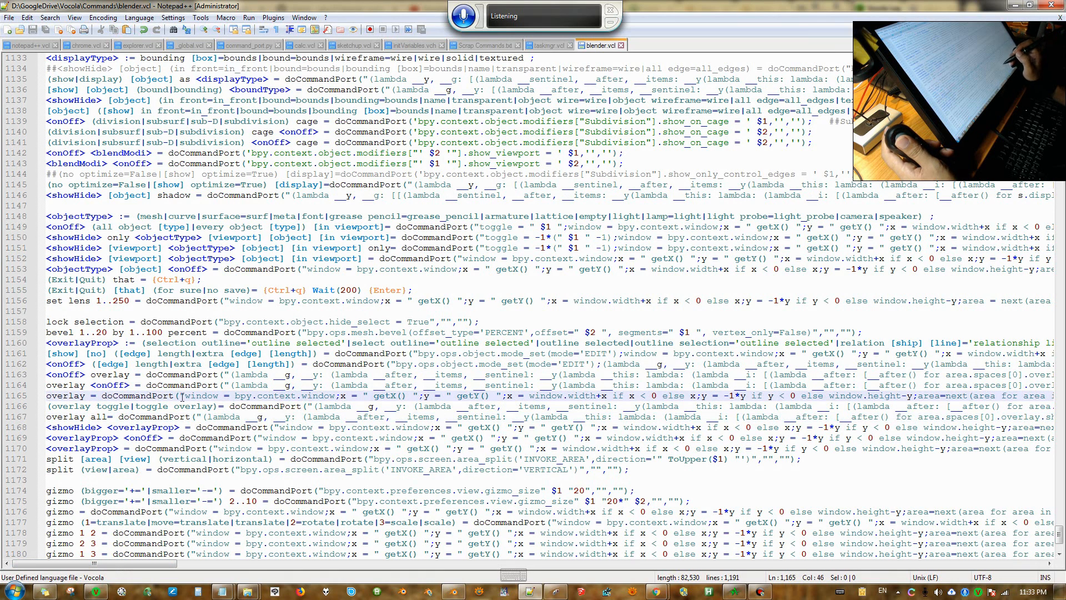
pyautogui.moveTo(187, 396); pyautogui.dragTo(402, 396)
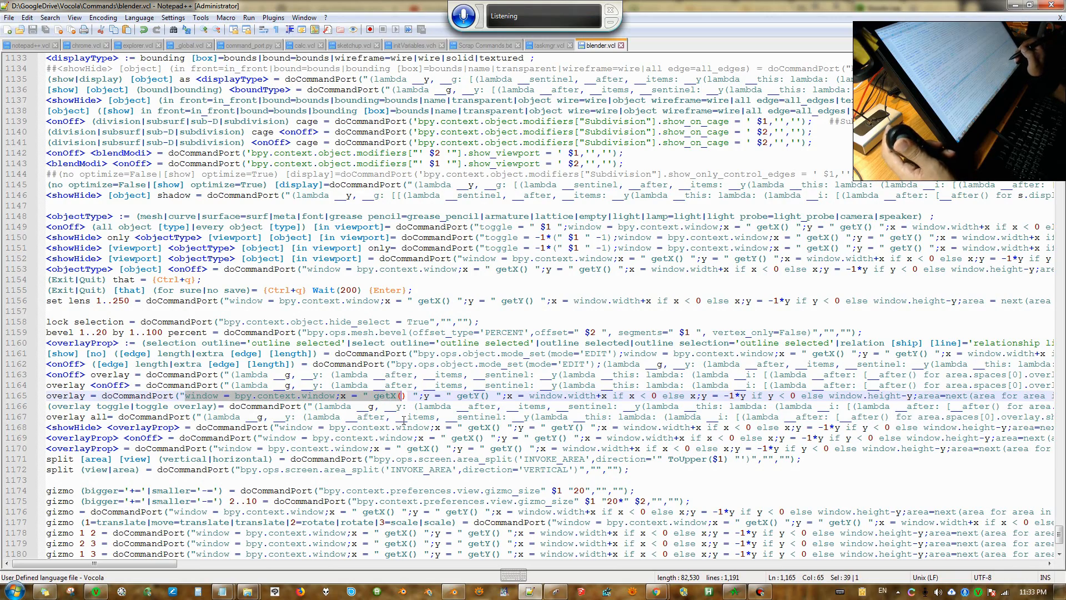
pyautogui.click(298, 470)
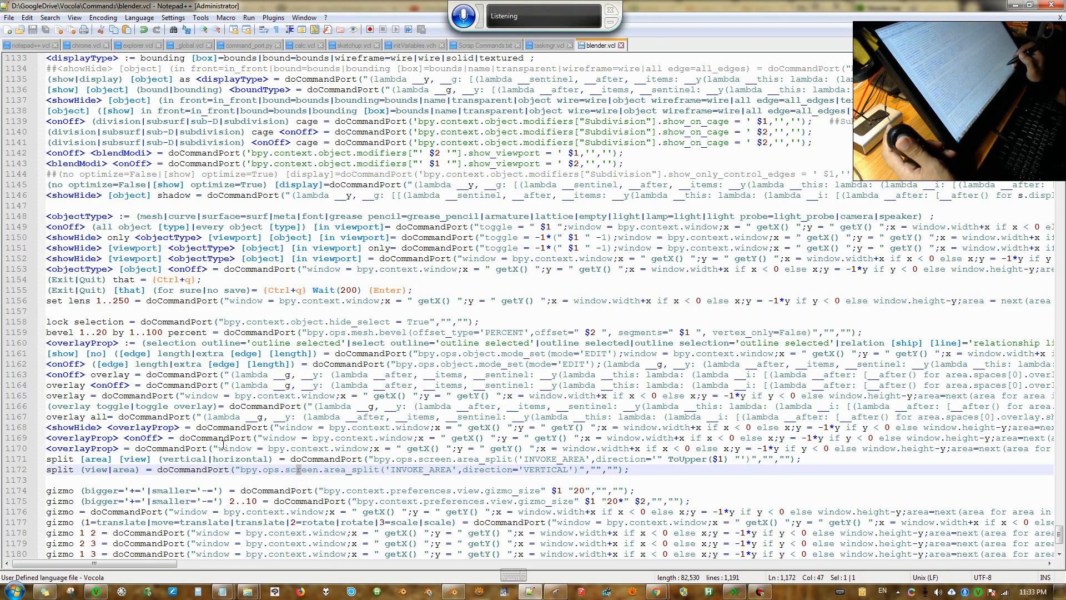
pyautogui.moveTo(142, 564); pyautogui.dragTo(132, 532)
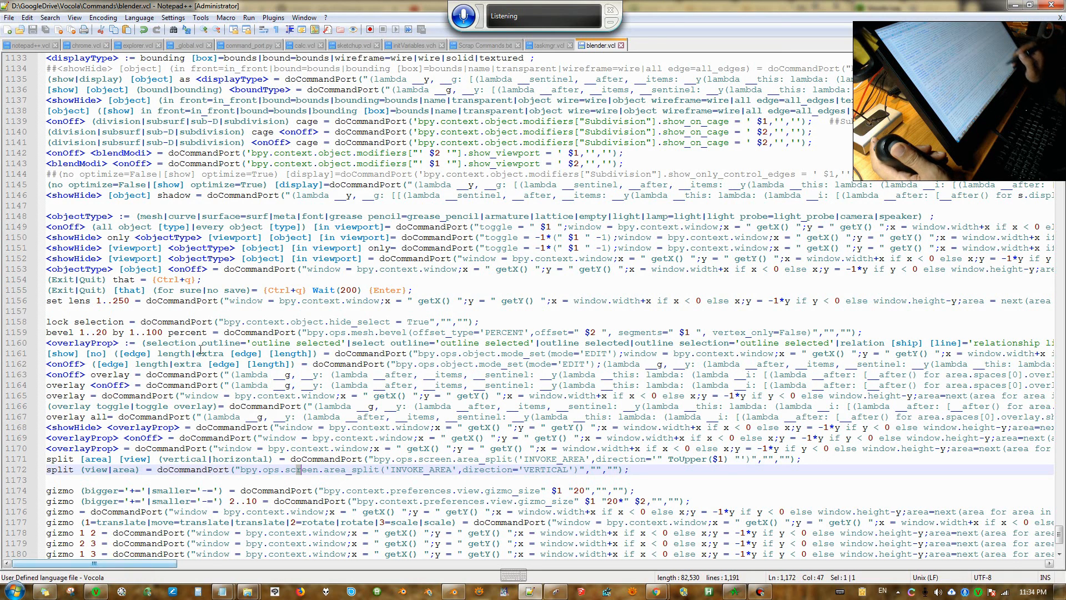
# Highlight the code locating the VIEW_3D area under the pointer in the "set lens 1..250" command on line 1156, and clear the selection.
pyautogui.moveTo(47, 300); pyautogui.dragTo(999, 302)
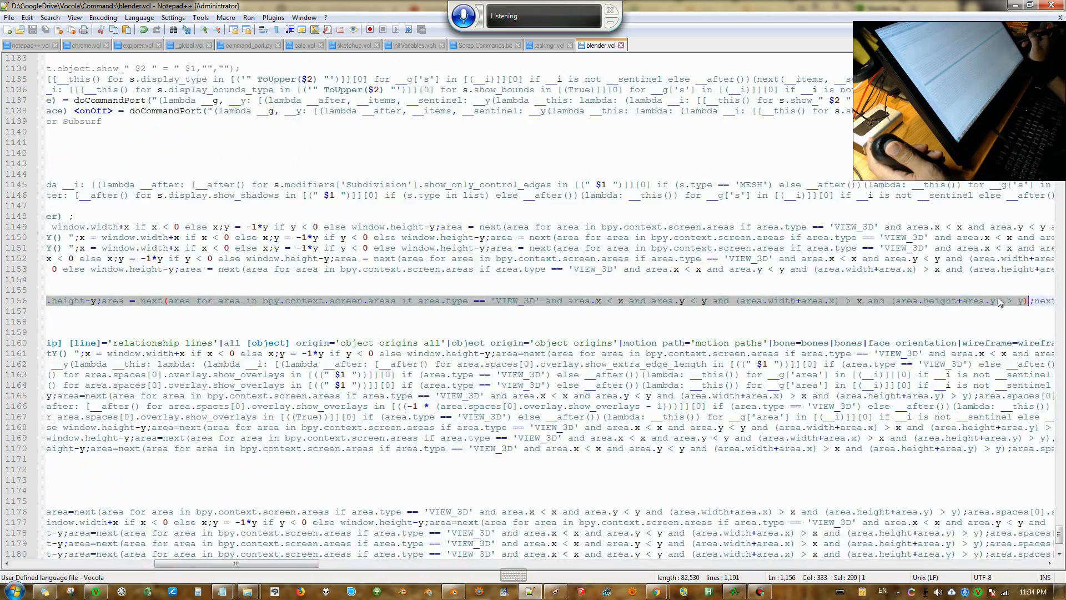
pyautogui.moveTo(211, 564); pyautogui.dragTo(47, 565)
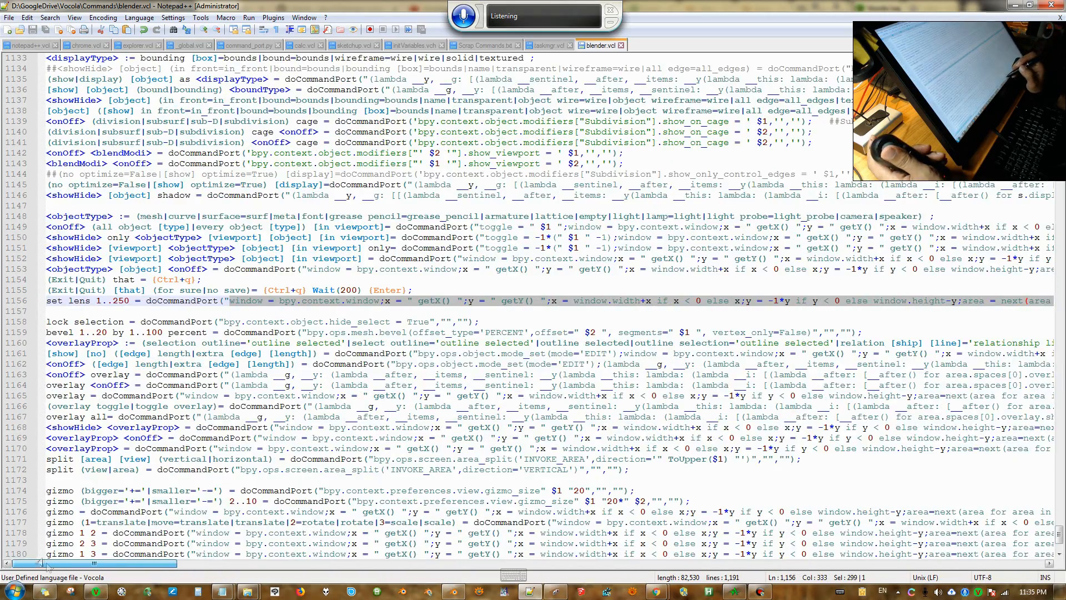
pyautogui.click(153, 322)
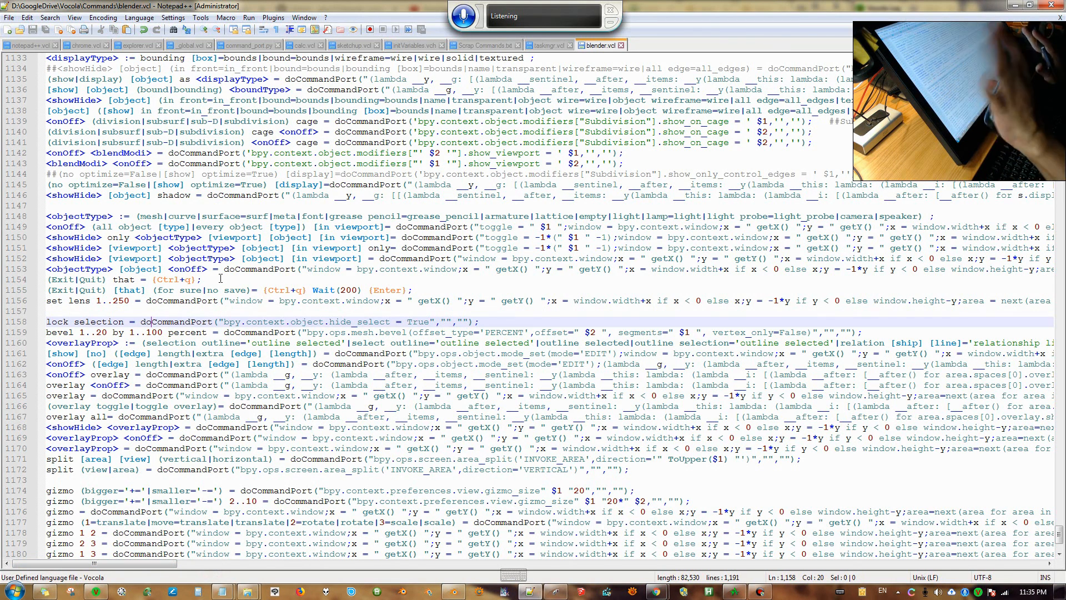